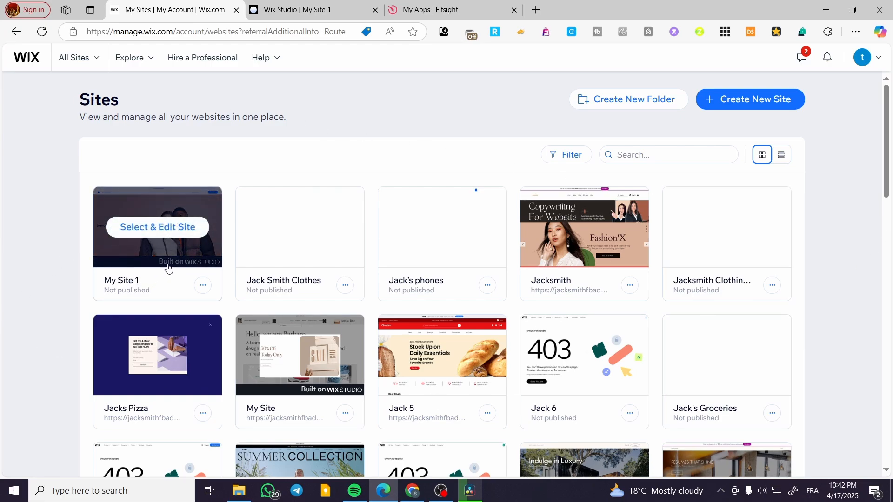
Step: Open My Site 1 for editing in the Wix Studio editor and close the My Apps | Elfsight browser tab
{"action": "left_click", "coordinate": [140, 227]}
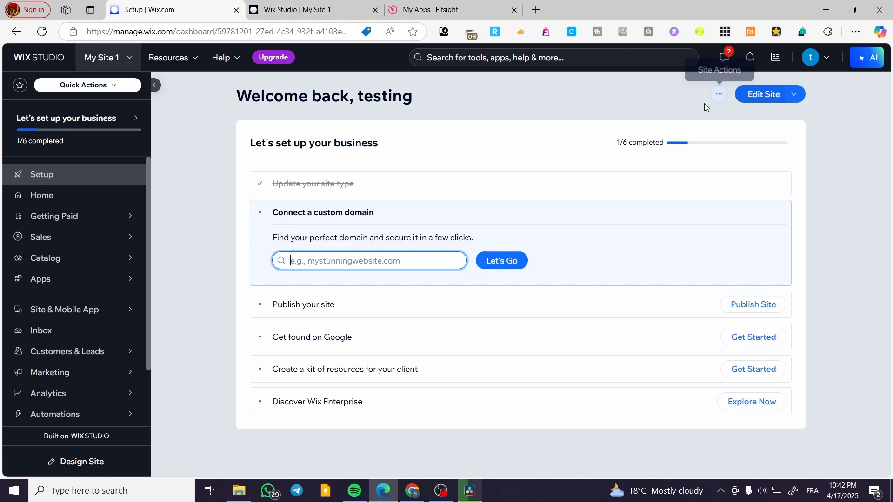
{"action": "left_click", "coordinate": [764, 95]}
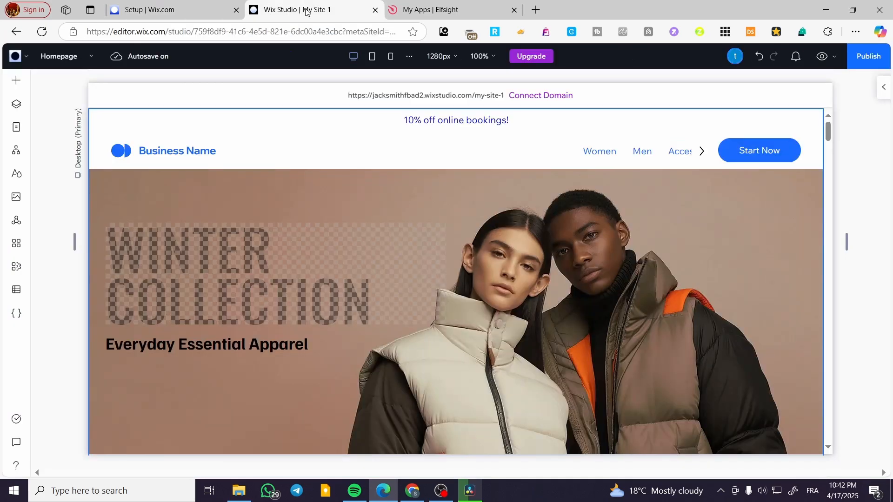
{"action": "left_click", "coordinate": [514, 10]}
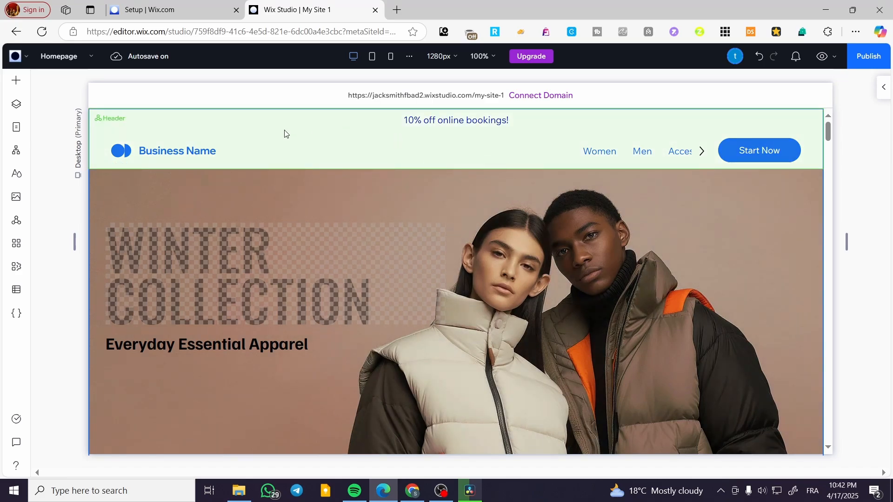
Step: Open the site's global sections and set the header used on the current page as the default header
{"action": "scroll", "coordinate": [828, 127], "scroll_direction": "down", "scroll_amount": 20}
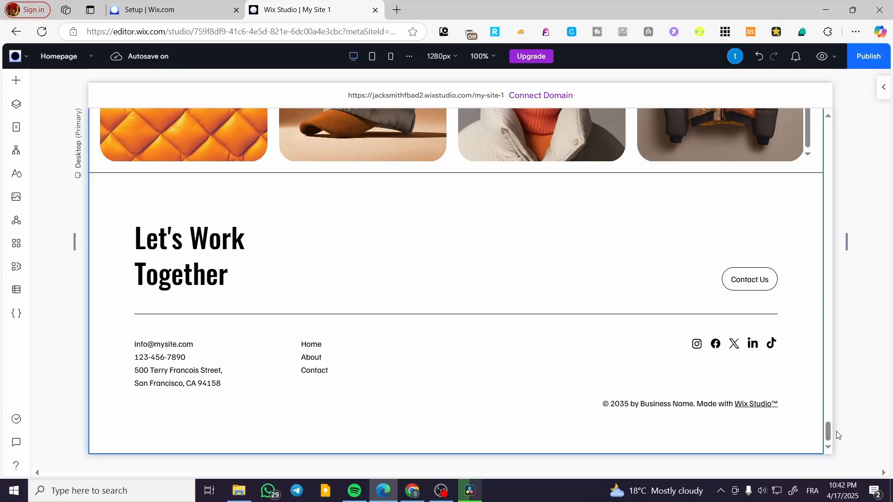
{"action": "left_click_drag", "start_coordinate": [827, 431], "coordinate": [826, 43]}
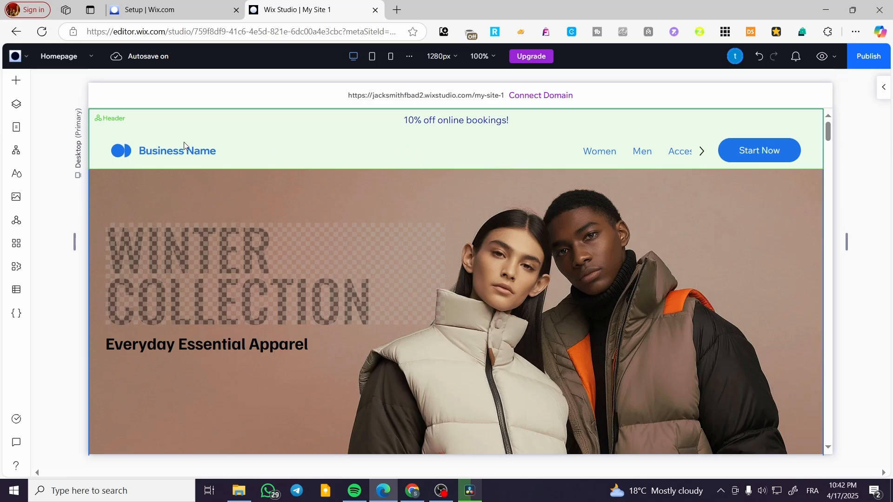
{"action": "left_click", "coordinate": [15, 222]}
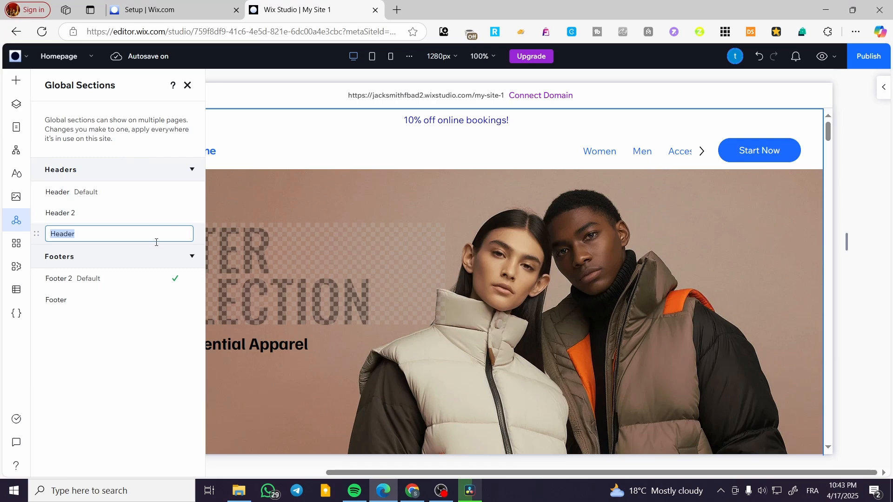
{"action": "left_click", "coordinate": [145, 340]}
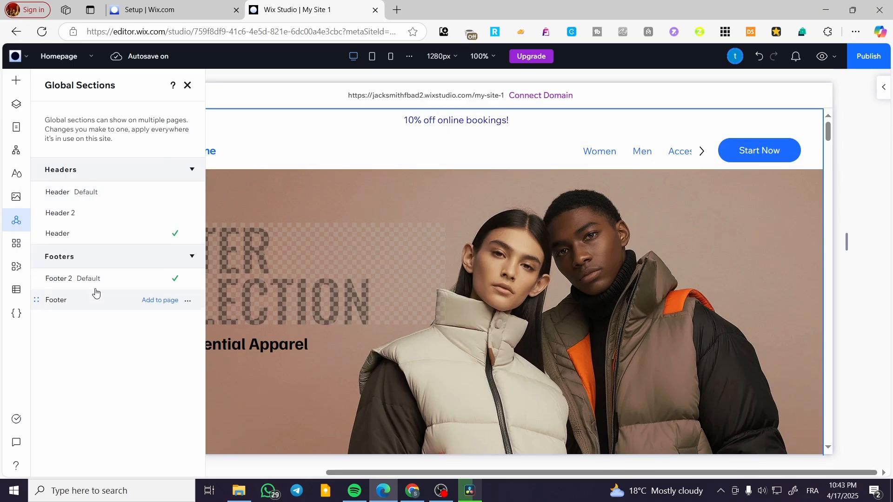
{"action": "mouse_move", "coordinate": [82, 188]}
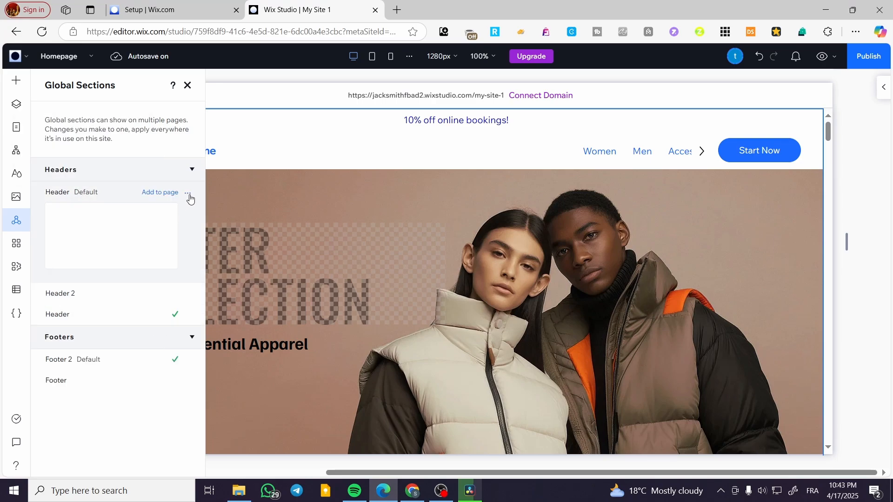
{"action": "left_click", "coordinate": [187, 314]}
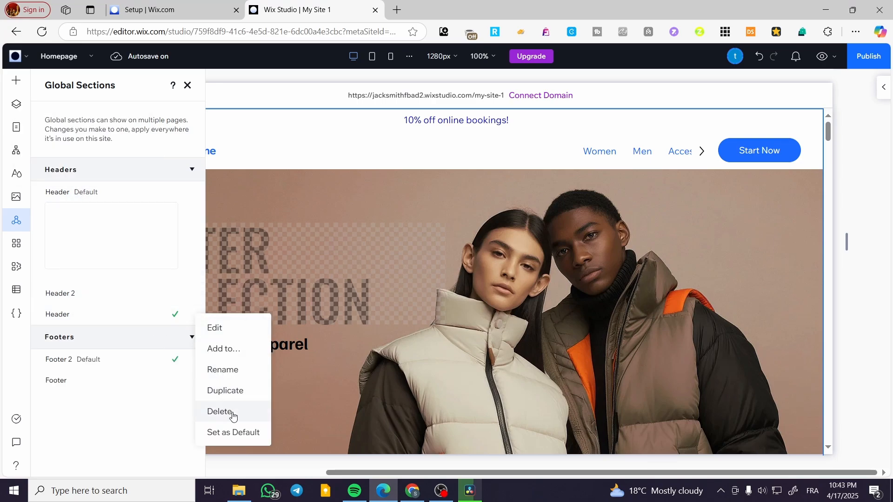
{"action": "left_click", "coordinate": [235, 432]}
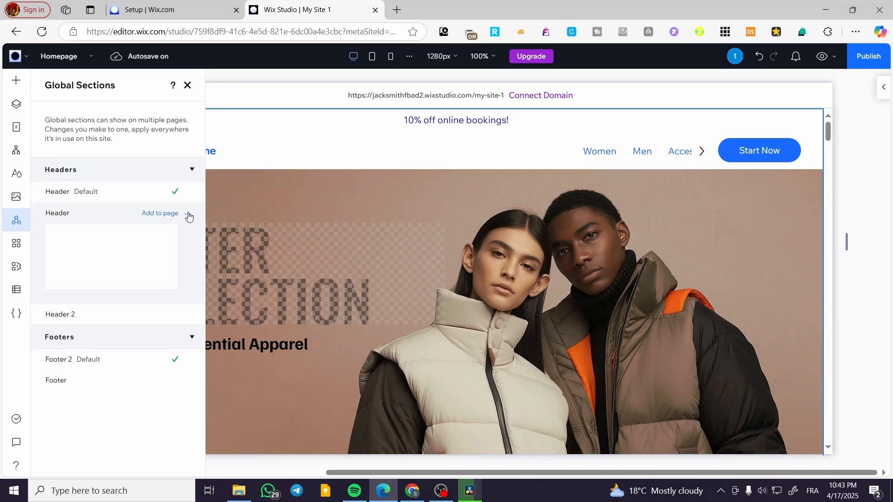
Step: Delete the unused global section named Header that is not the default, confirming the deletion
{"action": "left_click", "coordinate": [188, 215]}
{"action": "left_click", "coordinate": [222, 310]}
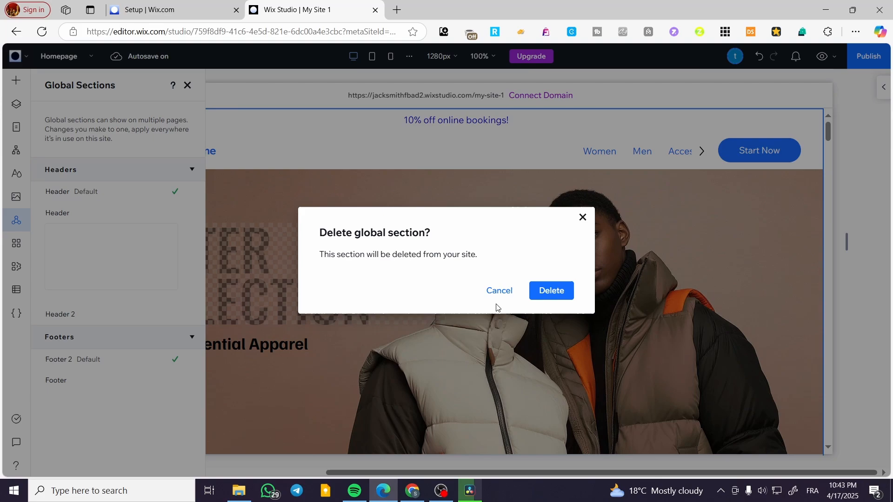
{"action": "left_click", "coordinate": [550, 301]}
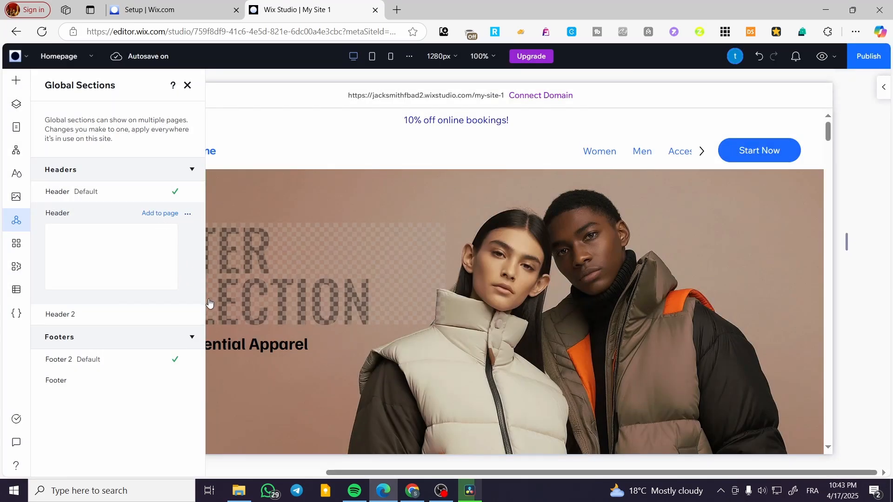
{"action": "left_click", "coordinate": [187, 214]}
{"action": "left_click", "coordinate": [239, 312]}
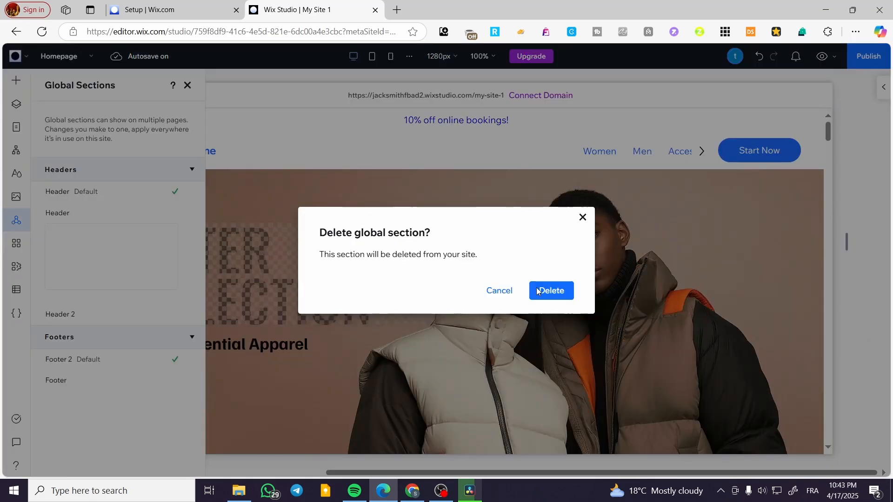
{"action": "left_click", "coordinate": [538, 292]}
Step: Delete the unused Footer and Header 2 global sections and close the global sections list
{"action": "left_click", "coordinate": [187, 288]}
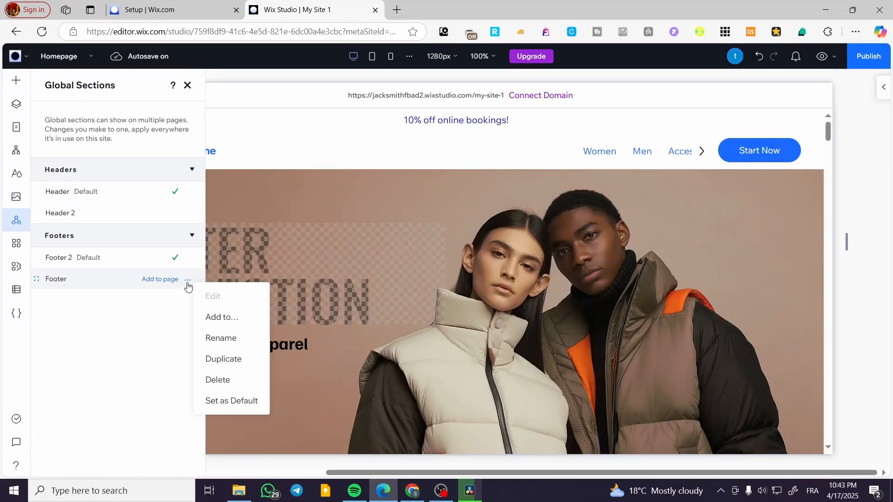
{"action": "left_click", "coordinate": [215, 379]}
{"action": "left_click", "coordinate": [543, 293]}
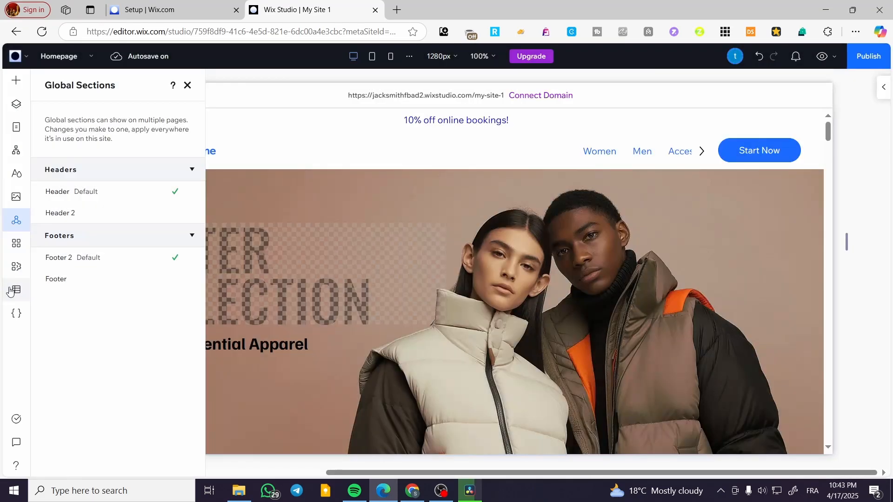
{"action": "left_click", "coordinate": [188, 213]}
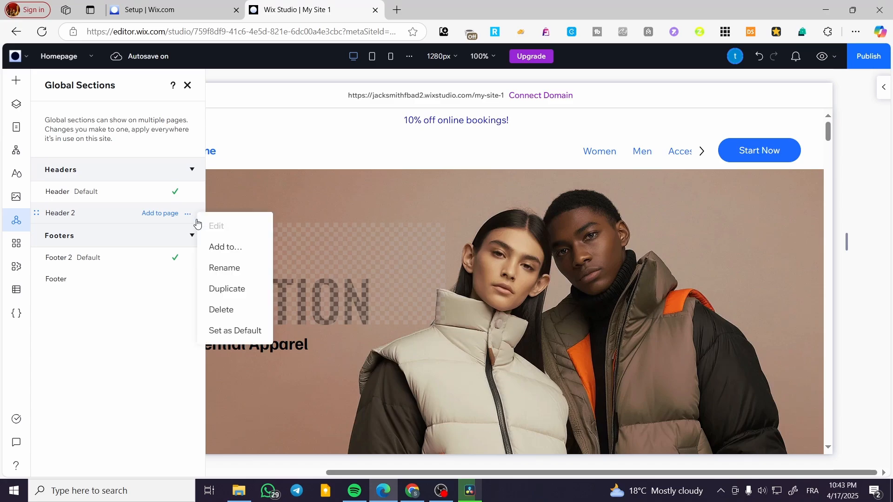
{"action": "left_click", "coordinate": [278, 312]}
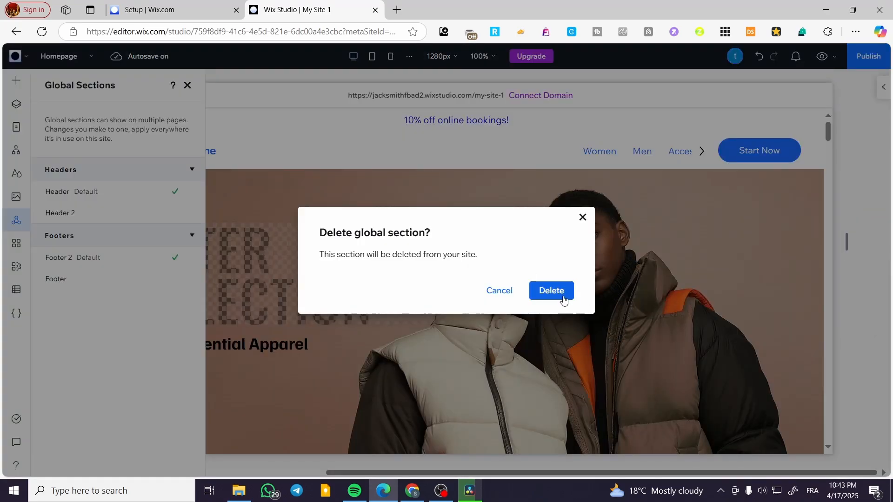
{"action": "key", "text": "Return"}
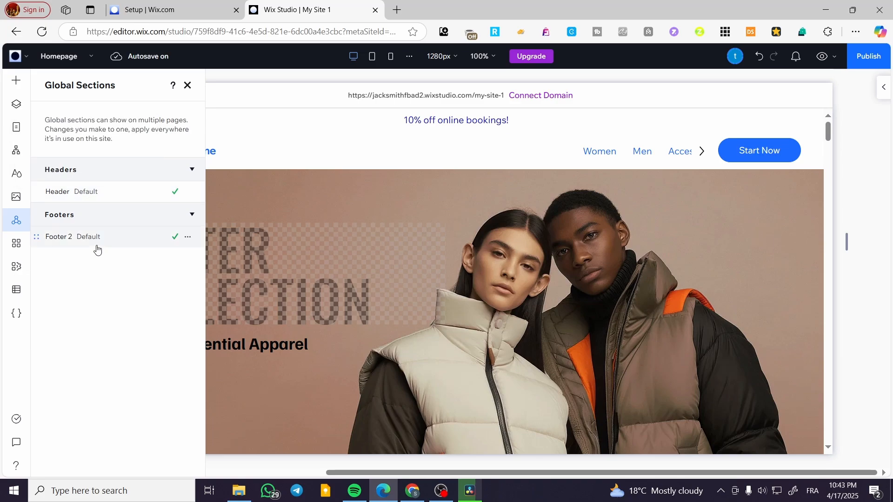
{"action": "mouse_move", "coordinate": [106, 232]}
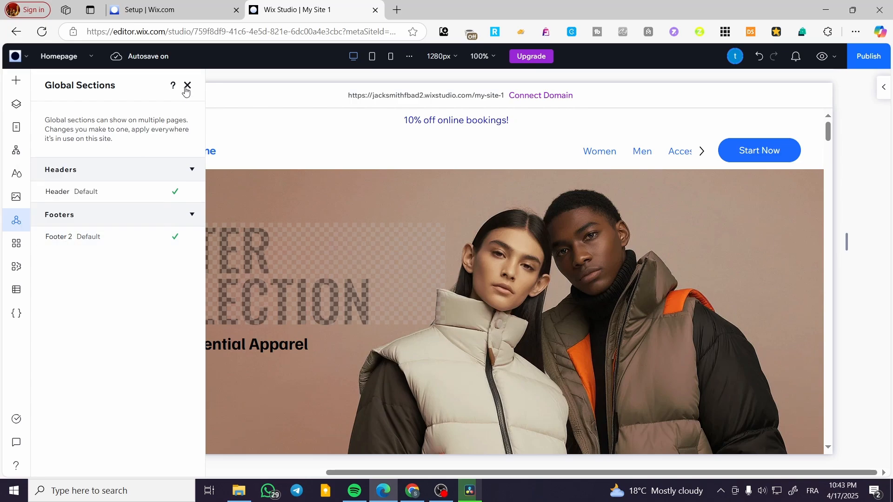
{"action": "left_click", "coordinate": [187, 86]}
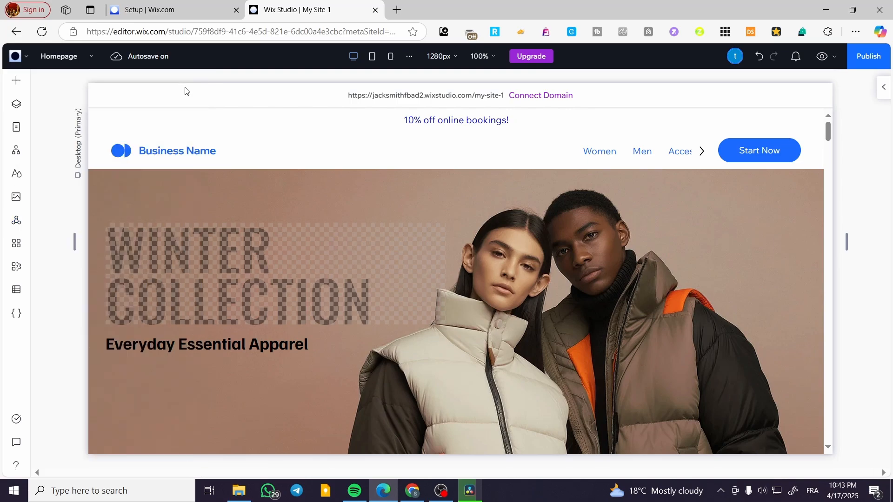
Step: Detach the homepage's header from its global section
{"action": "left_click", "coordinate": [285, 138]}
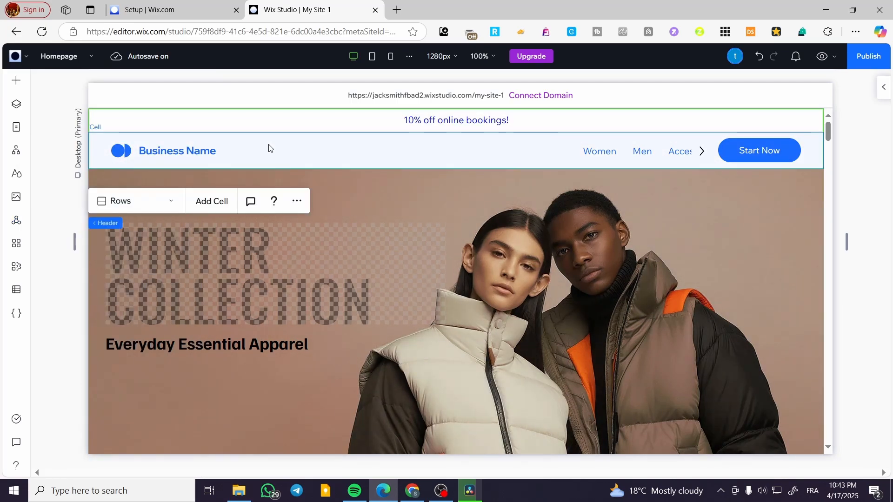
{"action": "right_click", "coordinate": [269, 148]}
{"action": "mouse_move", "coordinate": [270, 148]}
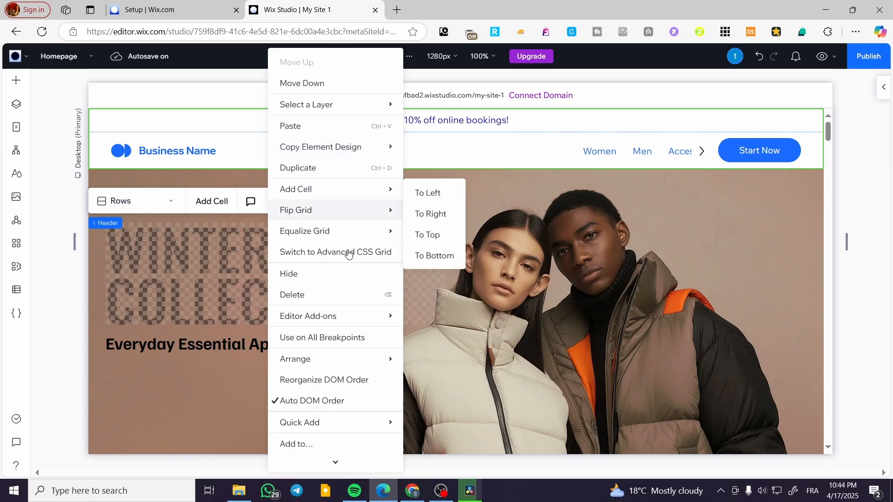
{"action": "mouse_move", "coordinate": [336, 469]}
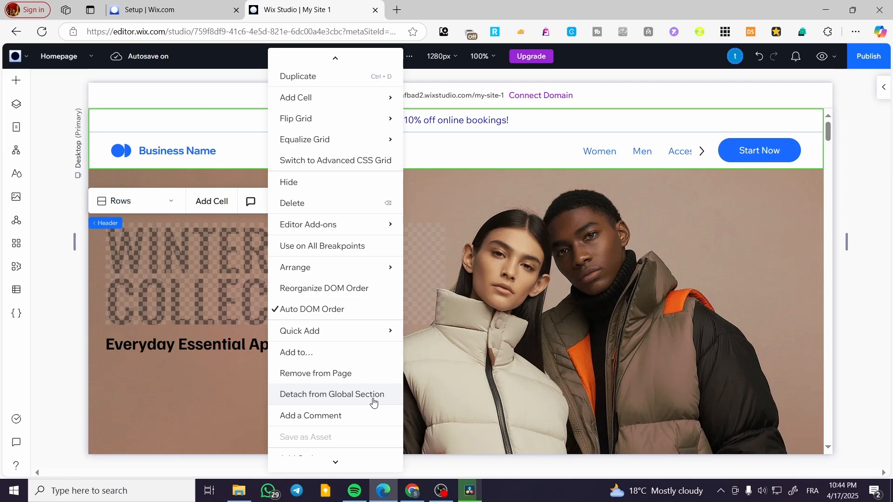
{"action": "left_click", "coordinate": [409, 350]}
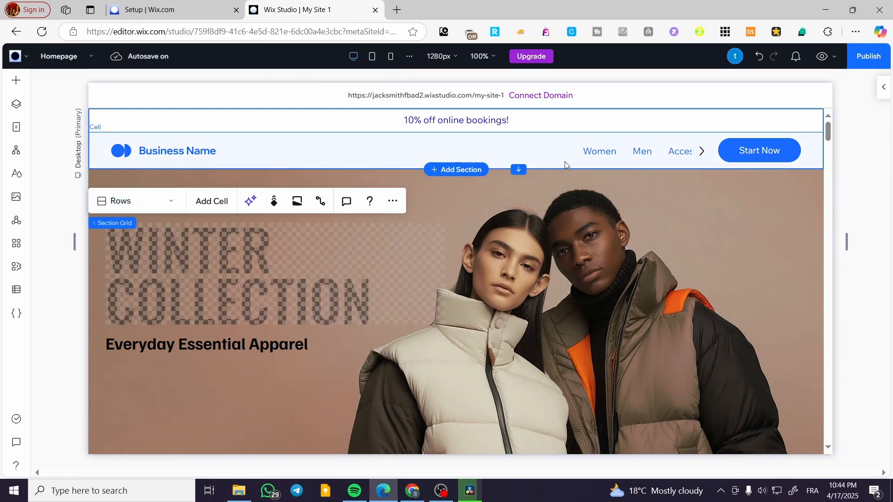
Step: Detach the "Let's Work Together" footer at the end of the homepage from its global section
{"action": "left_click_drag", "start_coordinate": [828, 127], "coordinate": [827, 431]}
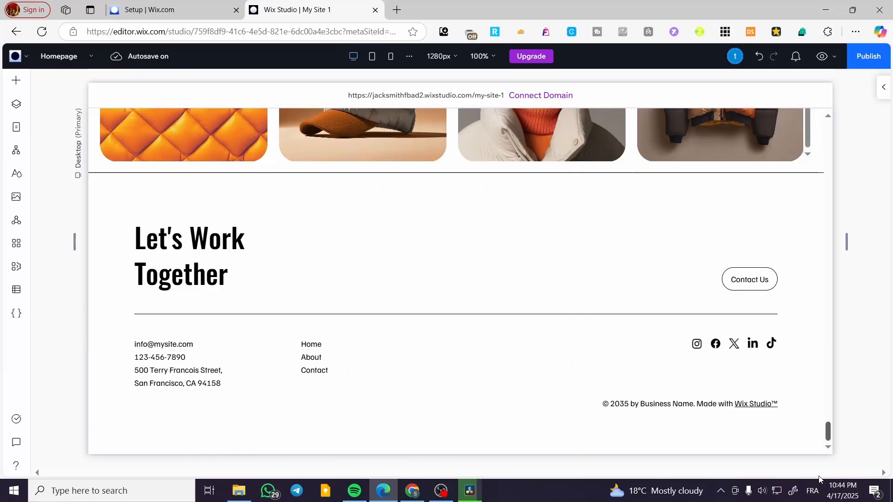
{"action": "left_click", "coordinate": [448, 272]}
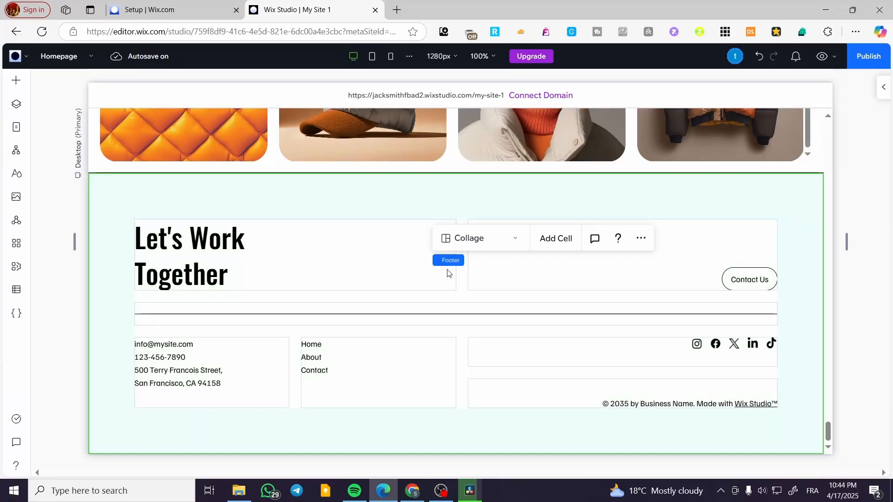
{"action": "right_click", "coordinate": [296, 205]}
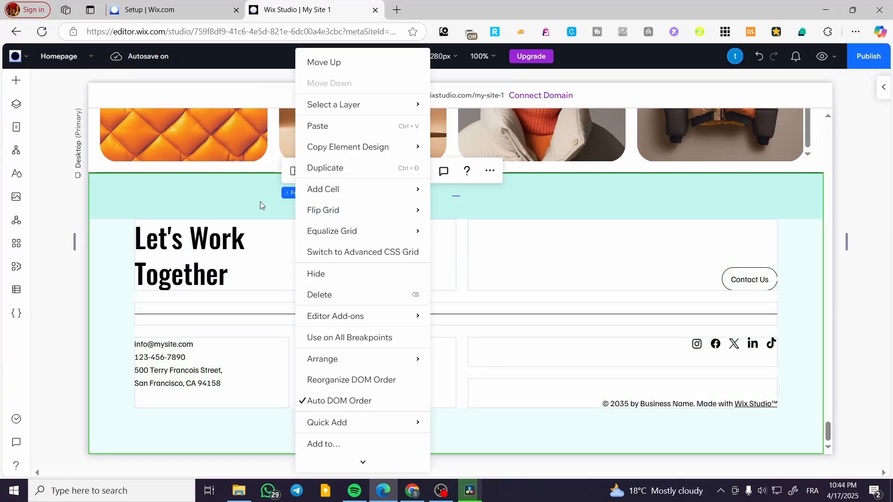
{"action": "mouse_move", "coordinate": [364, 199]}
{"action": "scroll", "coordinate": [389, 463], "scroll_direction": "down", "scroll_amount": 2}
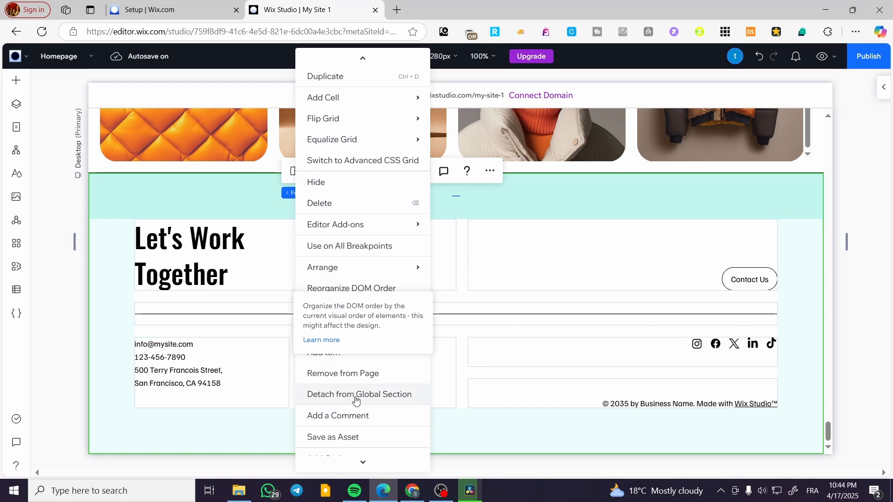
{"action": "left_click", "coordinate": [605, 448]}
{"action": "left_click", "coordinate": [377, 368]}
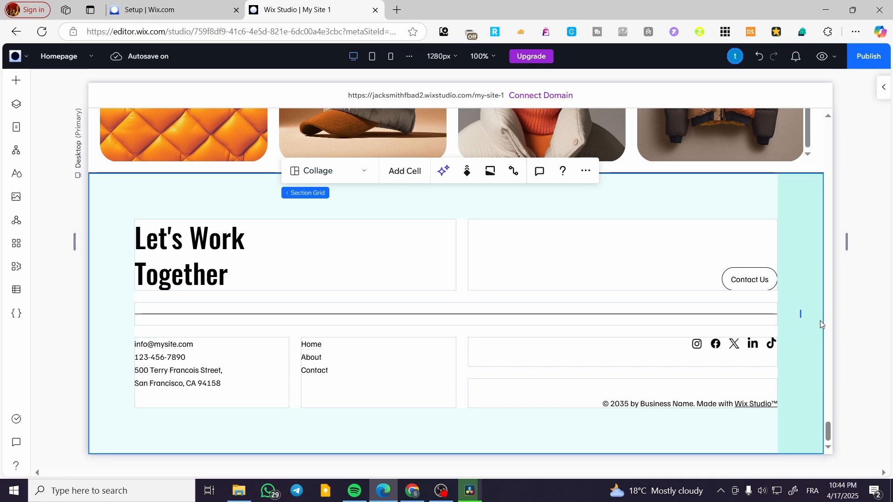
Step: Delete the detached header section with the Business Name logo and menu from the homepage
{"action": "scroll", "coordinate": [819, 320], "scroll_direction": "up", "scroll_amount": 5}
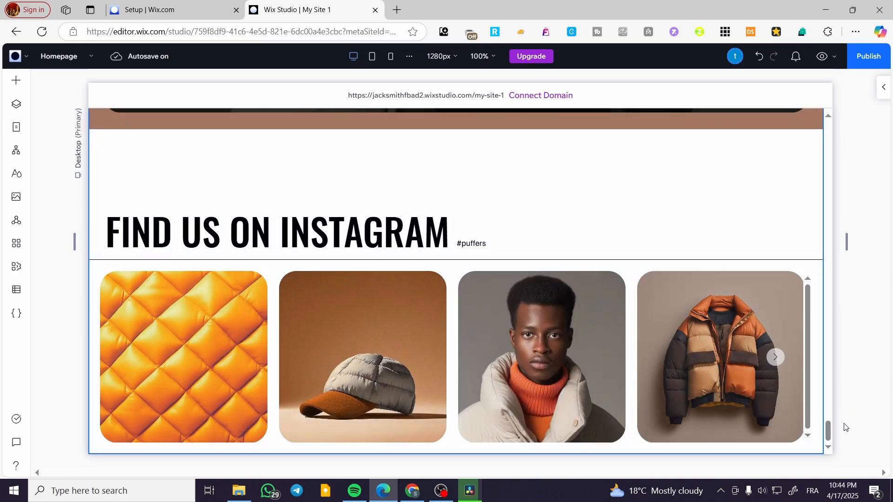
{"action": "left_click_drag", "start_coordinate": [828, 427], "coordinate": [840, 67]}
{"action": "left_click", "coordinate": [527, 151]}
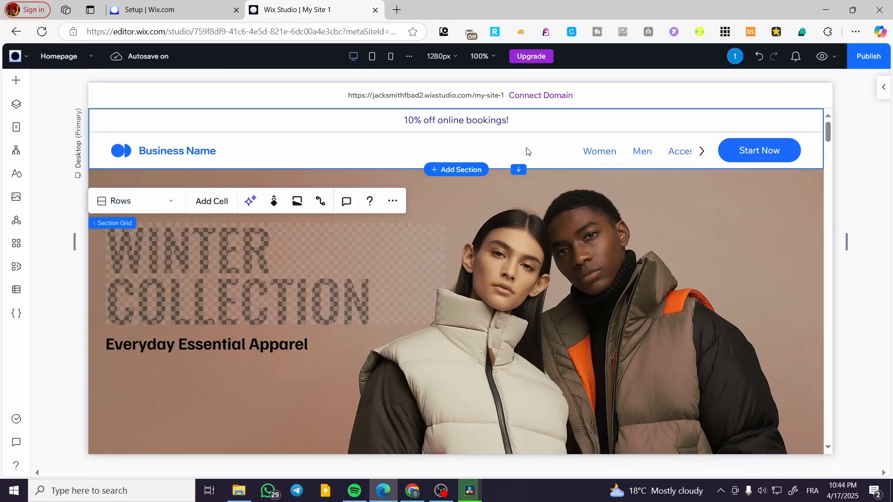
{"action": "scroll", "coordinate": [509, 148], "scroll_direction": "down", "scroll_amount": 1}
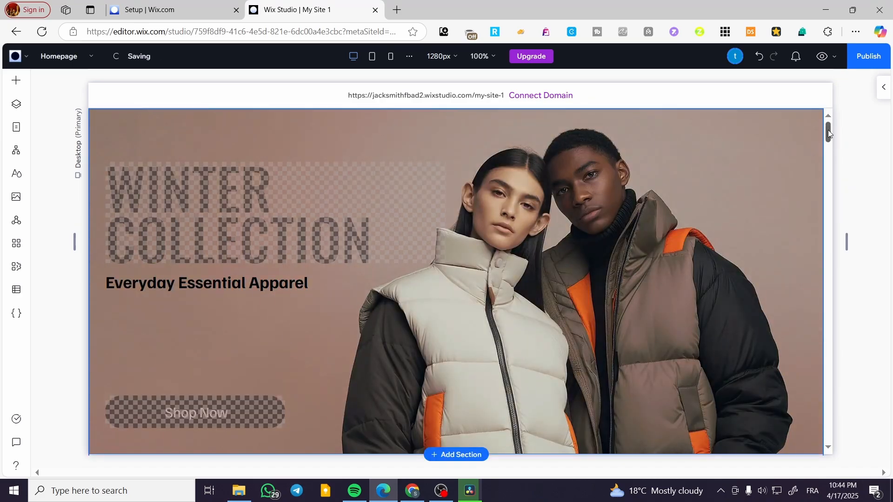
{"action": "left_click_drag", "start_coordinate": [828, 138], "coordinate": [870, 97]}
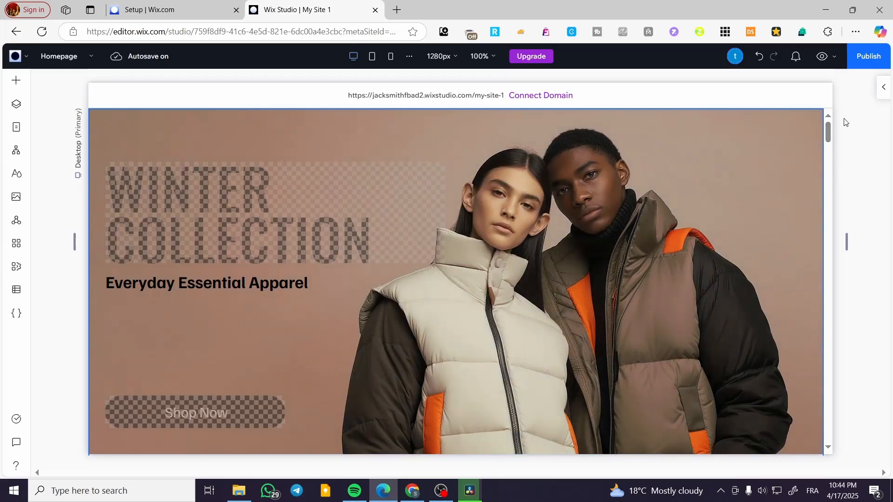
Step: Add the designed header with the blue promotional strip and Start Now button above the homepage's Winter Collection section
{"action": "left_click", "coordinate": [17, 81]}
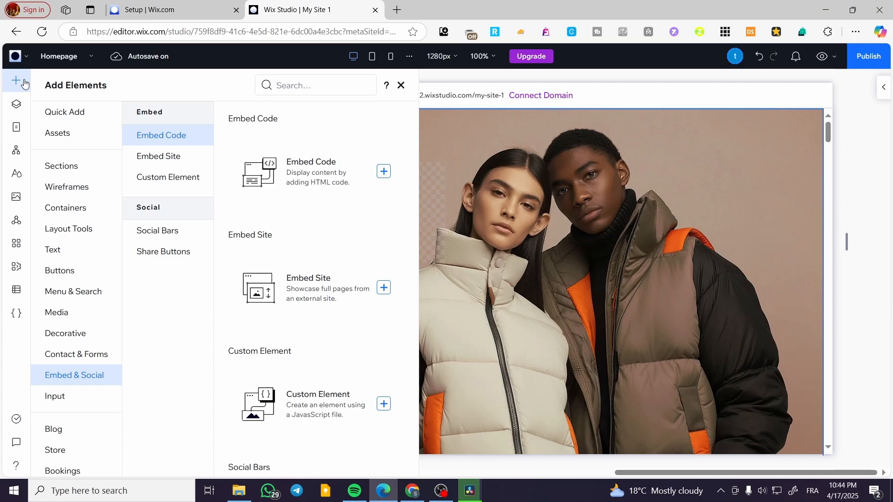
{"action": "left_click", "coordinate": [65, 169]}
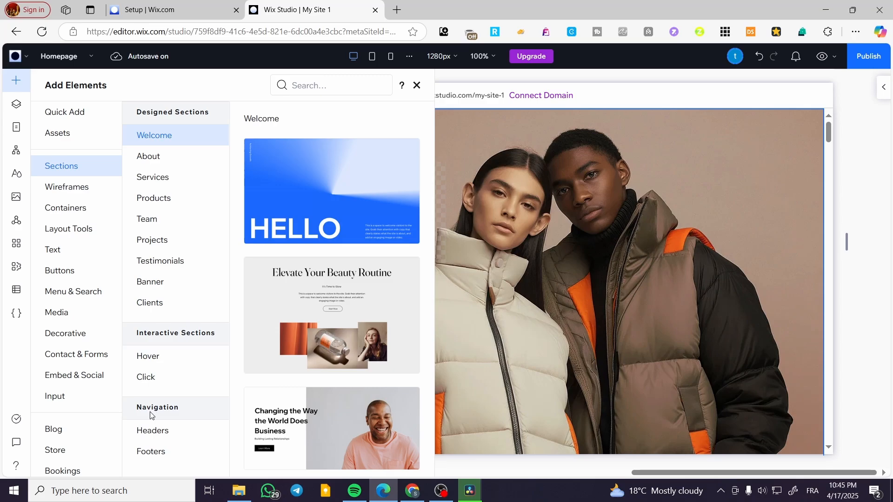
{"action": "left_click", "coordinate": [162, 435]}
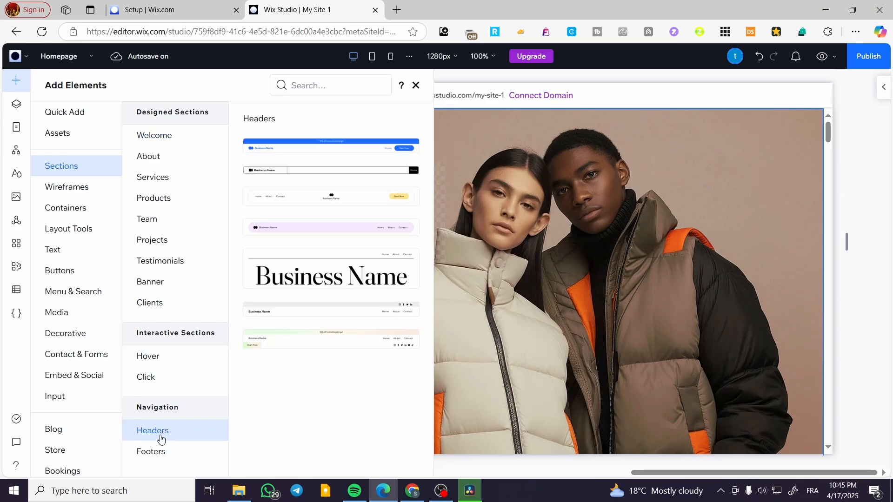
{"action": "left_click", "coordinate": [160, 454]}
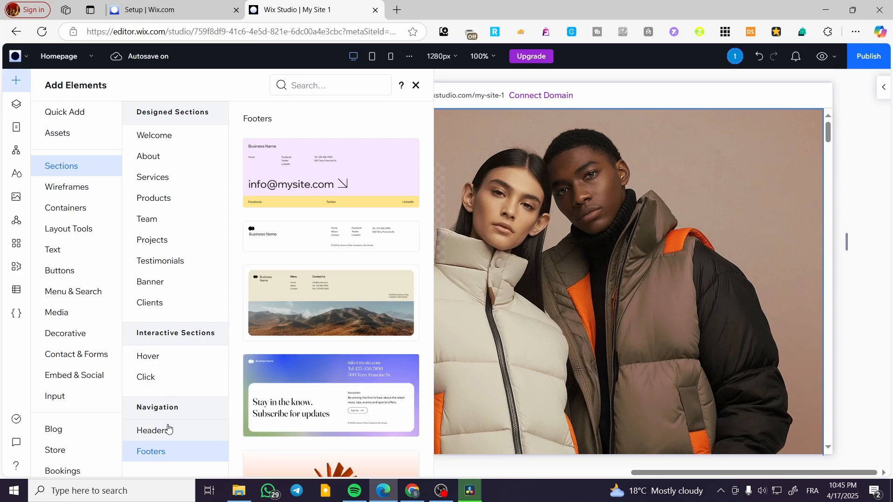
{"action": "left_click", "coordinate": [172, 435]}
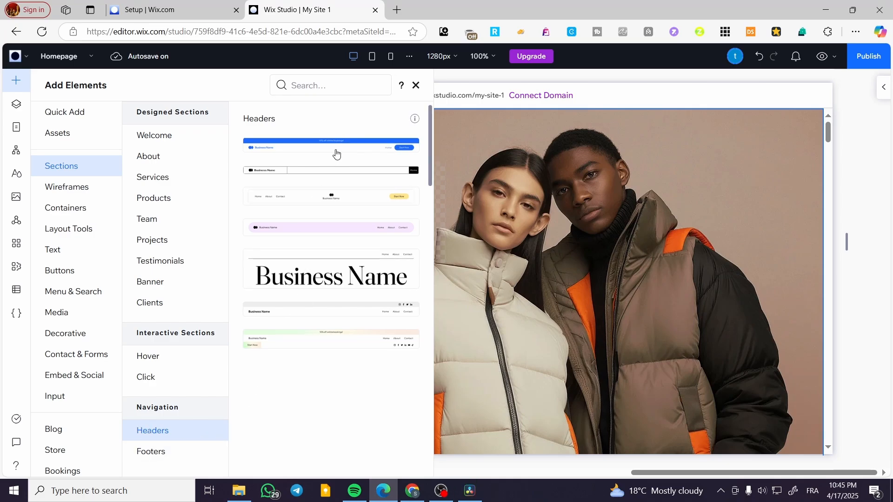
{"action": "left_click_drag", "start_coordinate": [334, 151], "coordinate": [498, 113]}
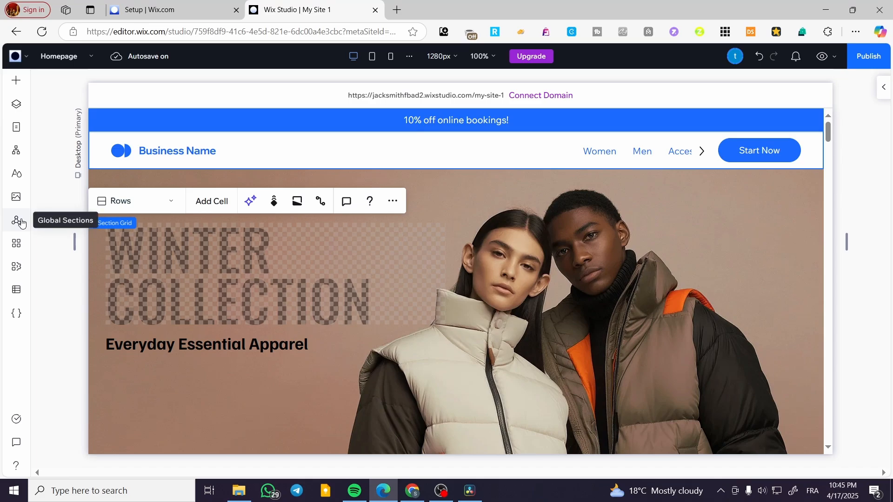
Step: Set the new homepage header as a global header named Header1 and close the global sections list
{"action": "right_click", "coordinate": [285, 148]}
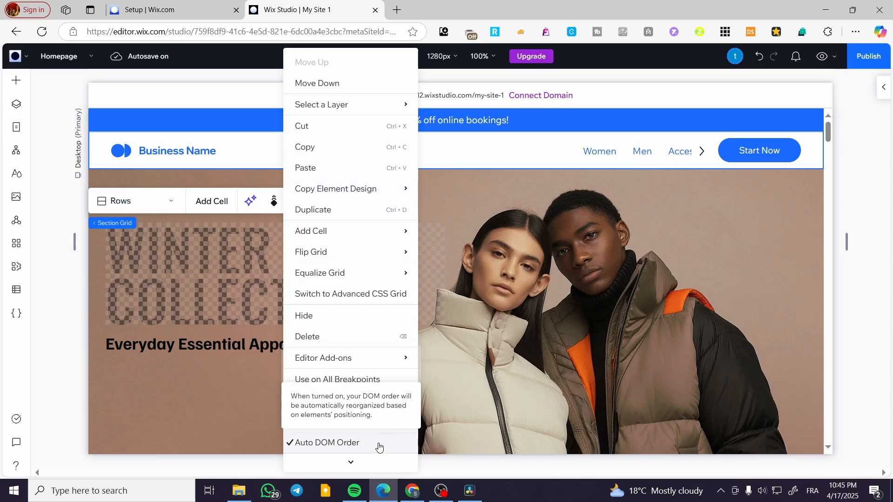
{"action": "mouse_move", "coordinate": [351, 467]}
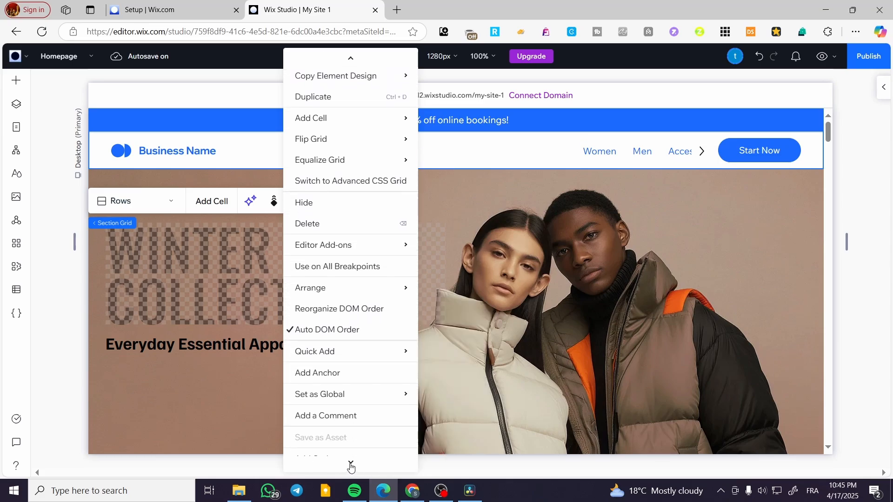
{"action": "mouse_move", "coordinate": [301, 399]}
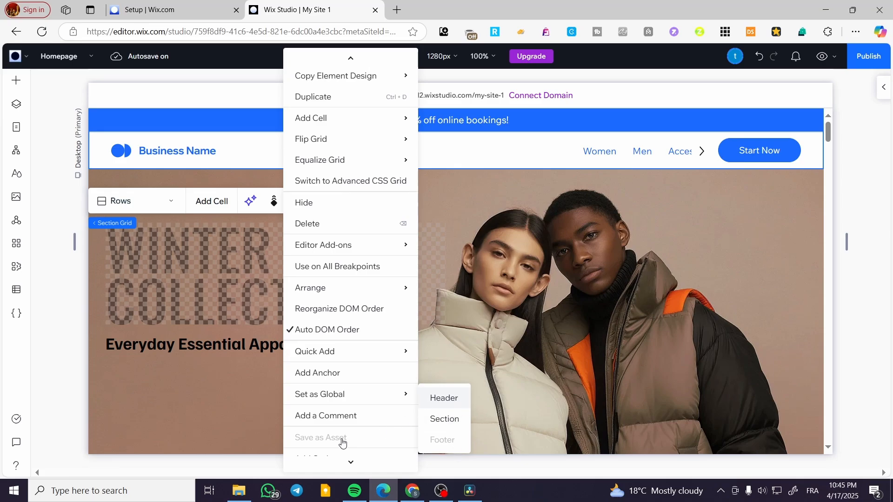
{"action": "left_click", "coordinate": [263, 472]}
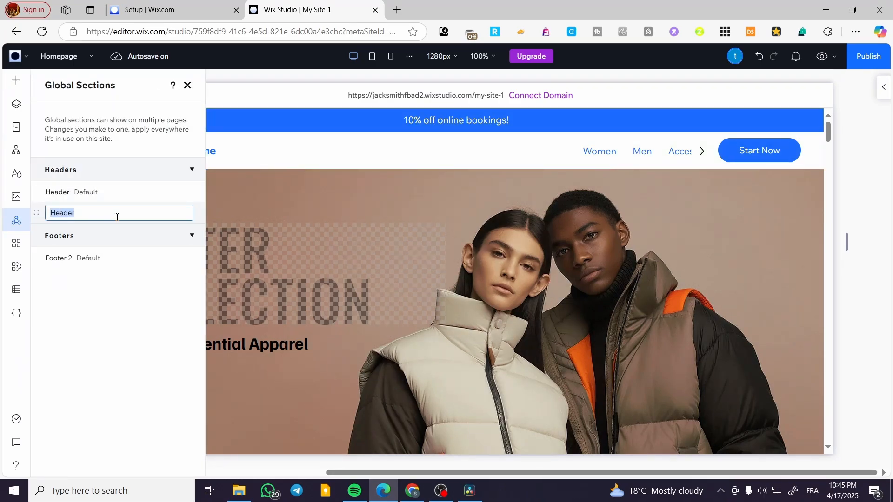
{"action": "left_click", "coordinate": [112, 215]}
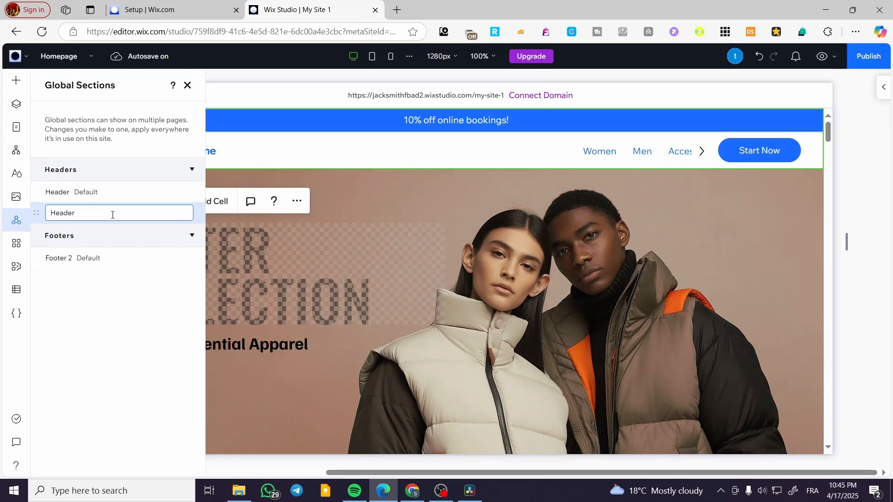
{"action": "type", "text": "12"}
{"action": "key", "text": "Return"}
{"action": "left_click", "coordinate": [188, 86]}
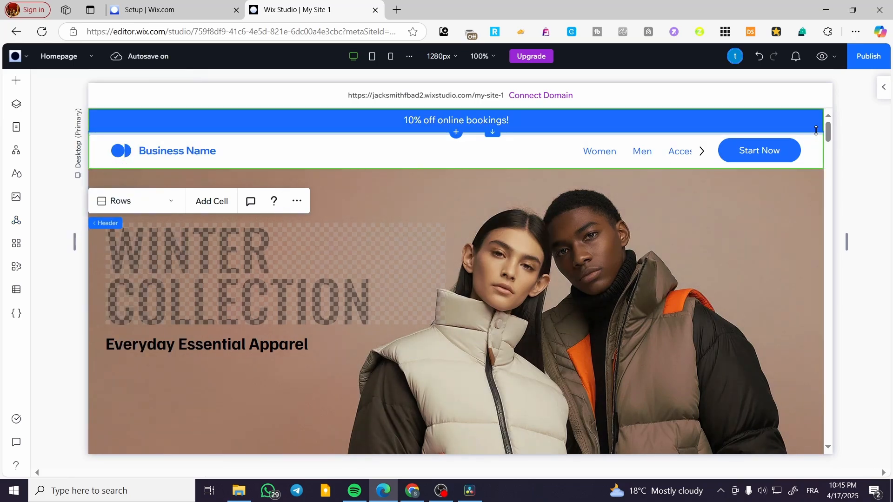
Step: Examine the ready-made designed and wireframe footers available for the end of the homepage
{"action": "left_click_drag", "start_coordinate": [828, 132], "coordinate": [828, 427]}
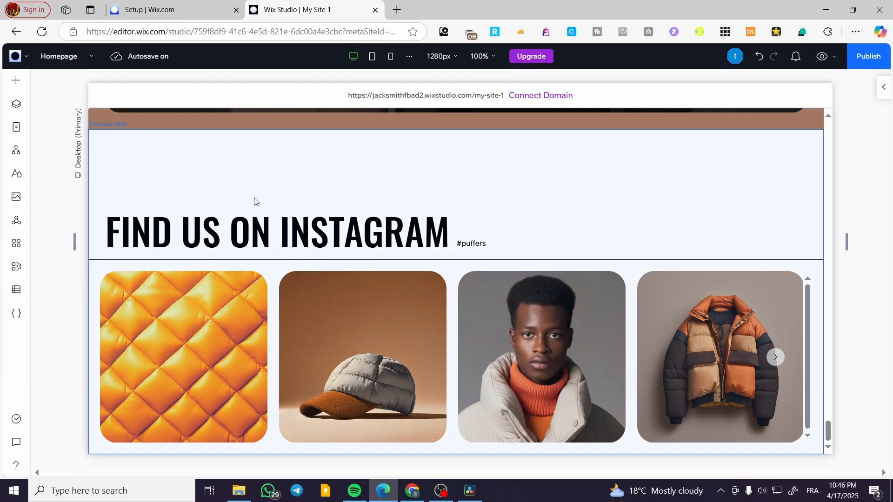
{"action": "left_click", "coordinate": [14, 81]}
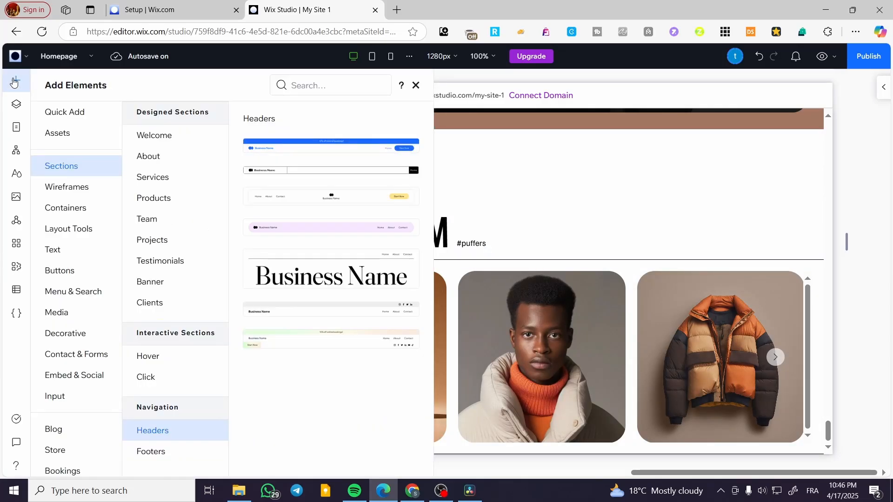
{"action": "left_click", "coordinate": [180, 453]}
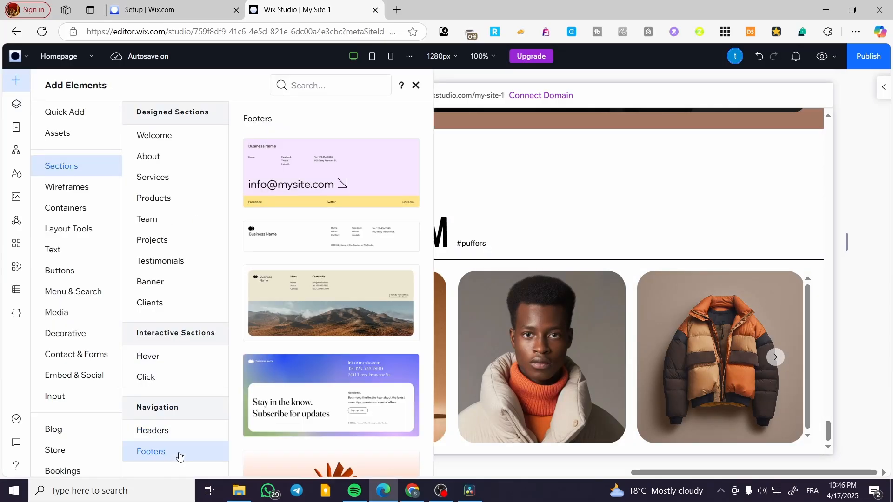
{"action": "scroll", "coordinate": [351, 219], "scroll_direction": "down", "scroll_amount": 10}
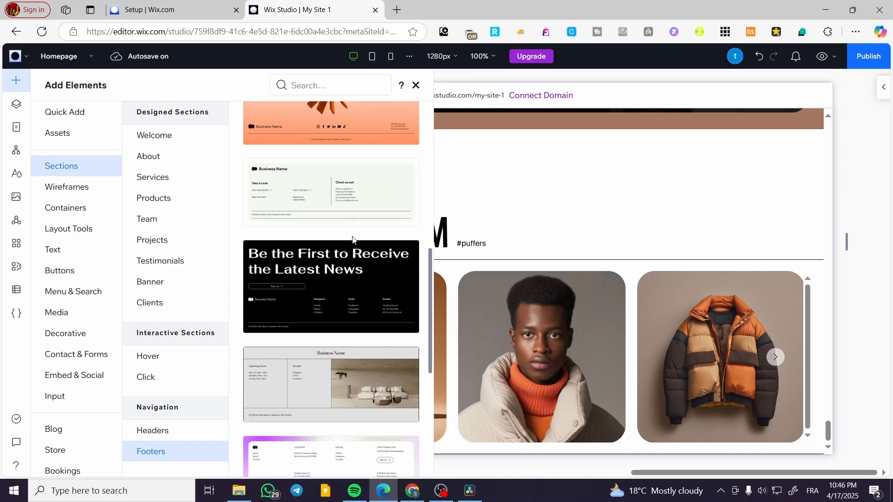
{"action": "scroll", "coordinate": [353, 240], "scroll_direction": "down", "scroll_amount": 3}
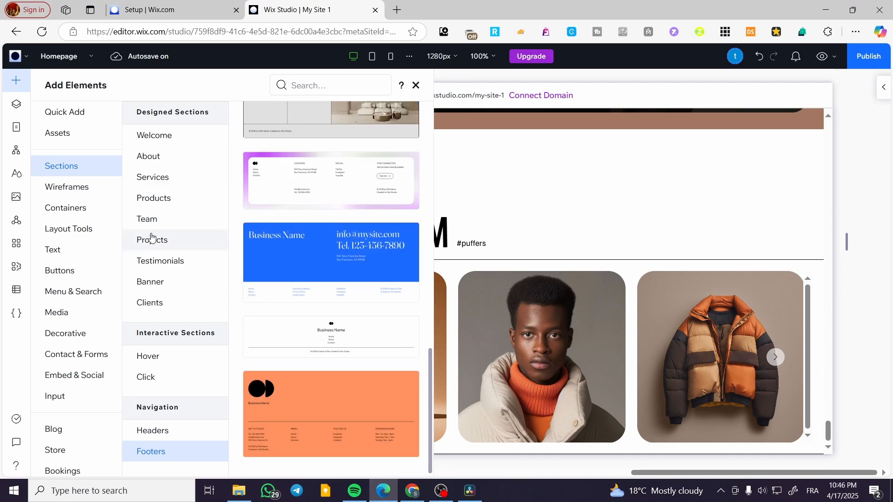
{"action": "left_click", "coordinate": [82, 191]}
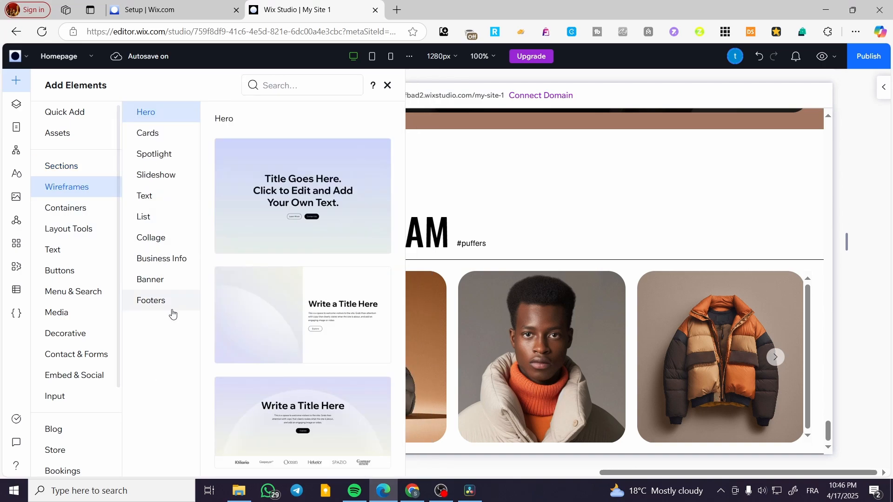
{"action": "left_click", "coordinate": [172, 303]}
{"action": "scroll", "coordinate": [349, 227], "scroll_direction": "down", "scroll_amount": 1}
{"action": "scroll", "coordinate": [351, 233], "scroll_direction": "down", "scroll_amount": 3}
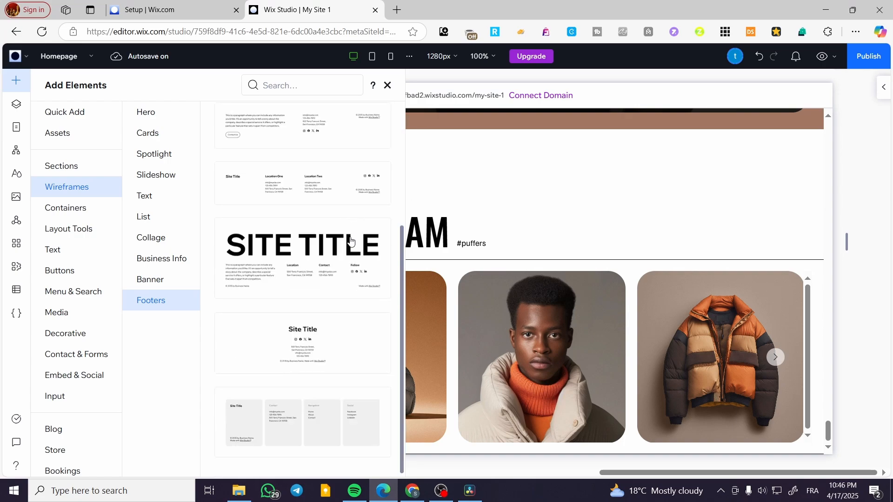
{"action": "scroll", "coordinate": [346, 279], "scroll_direction": "up", "scroll_amount": 4}
Step: Add the designed blue footer with the large Business Name and contact details below the homepage's Find Us on Instagram section
{"action": "left_click", "coordinate": [92, 178]}
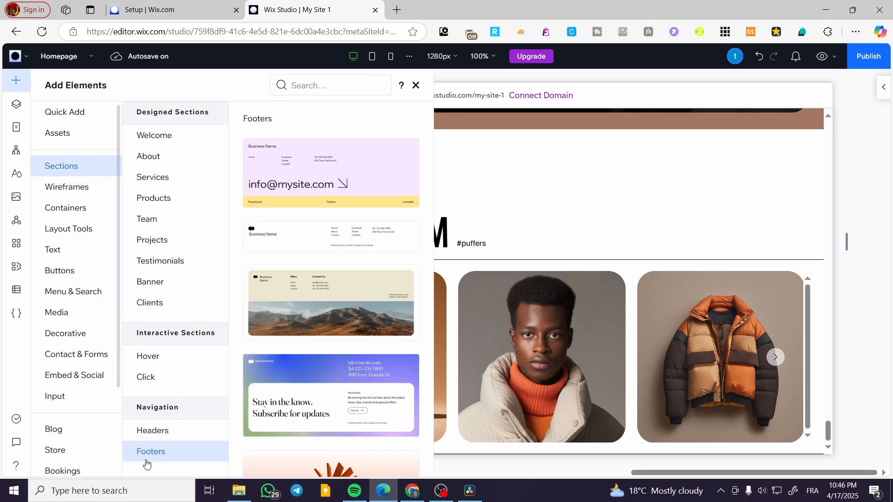
{"action": "scroll", "coordinate": [355, 374], "scroll_direction": "down", "scroll_amount": 5}
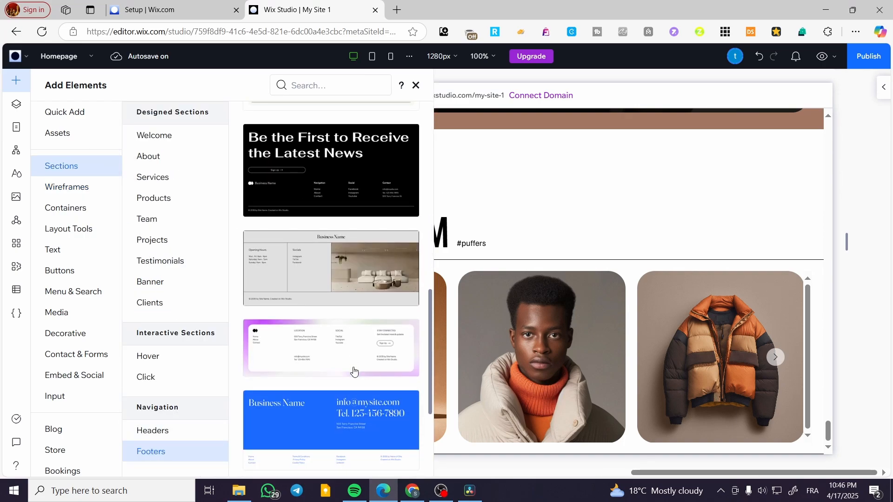
{"action": "scroll", "coordinate": [353, 372], "scroll_direction": "down", "scroll_amount": 4}
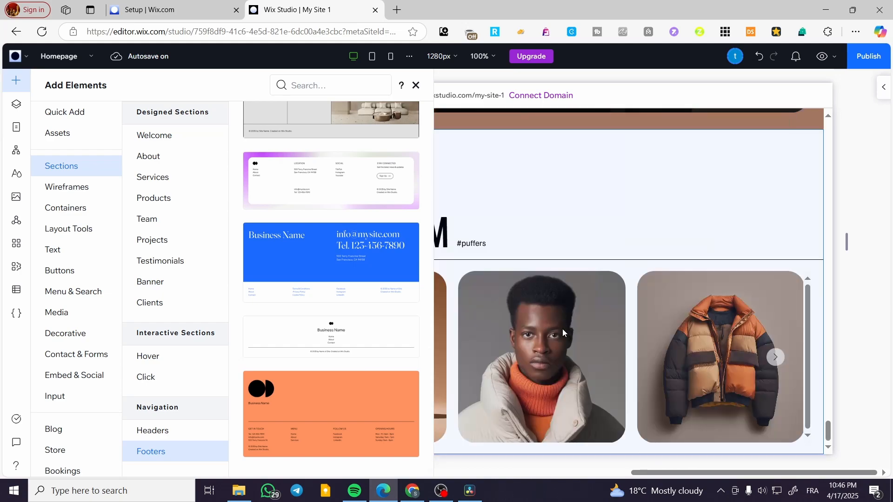
{"action": "left_click_drag", "start_coordinate": [349, 274], "coordinate": [520, 433]}
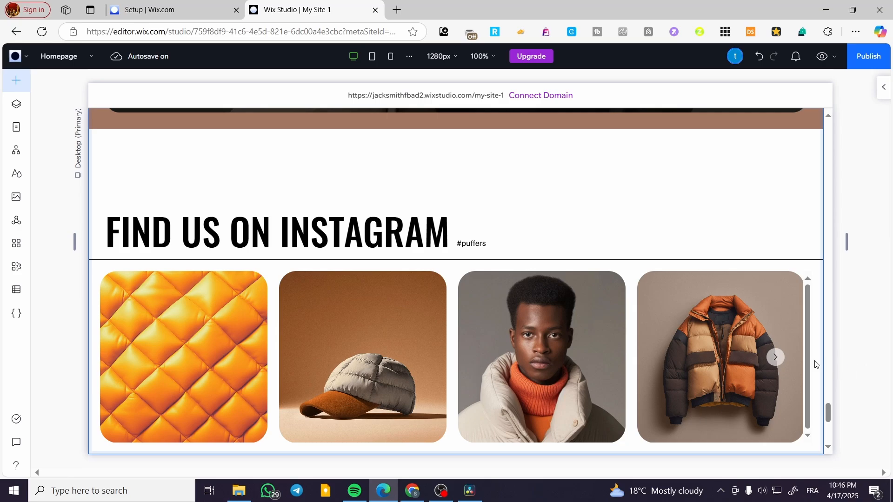
{"action": "scroll", "coordinate": [810, 393], "scroll_direction": "down", "scroll_amount": 7}
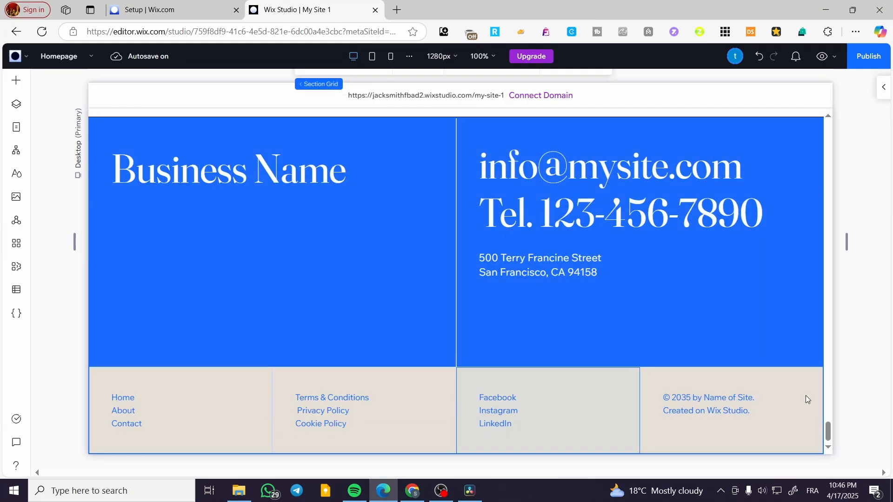
Step: Set the new blue homepage footer as a global footer named Footer1
{"action": "right_click", "coordinate": [344, 263]}
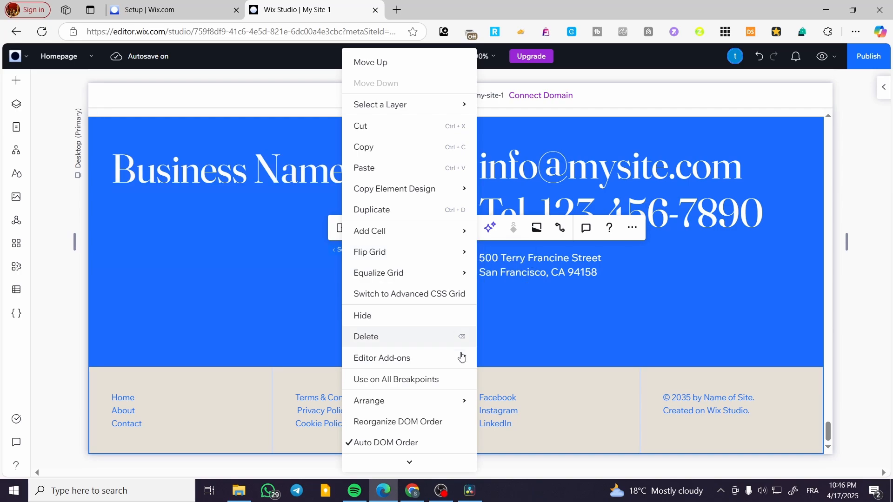
{"action": "mouse_move", "coordinate": [412, 464]}
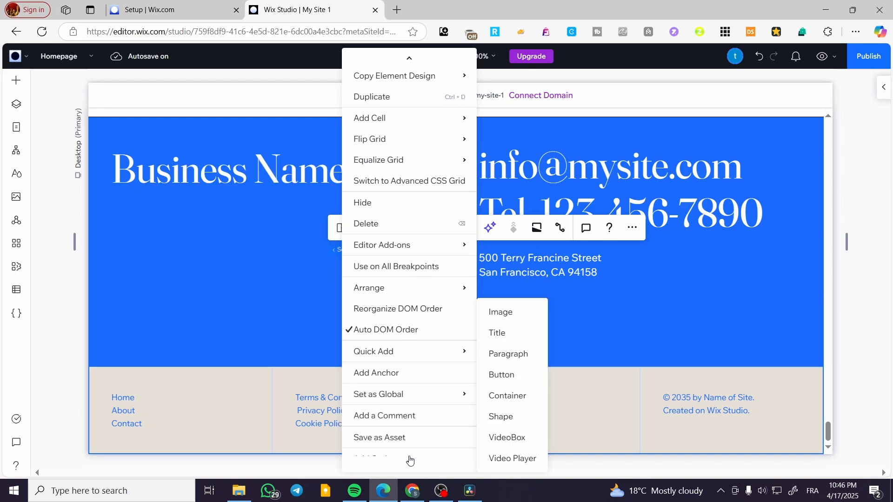
{"action": "mouse_move", "coordinate": [373, 393]}
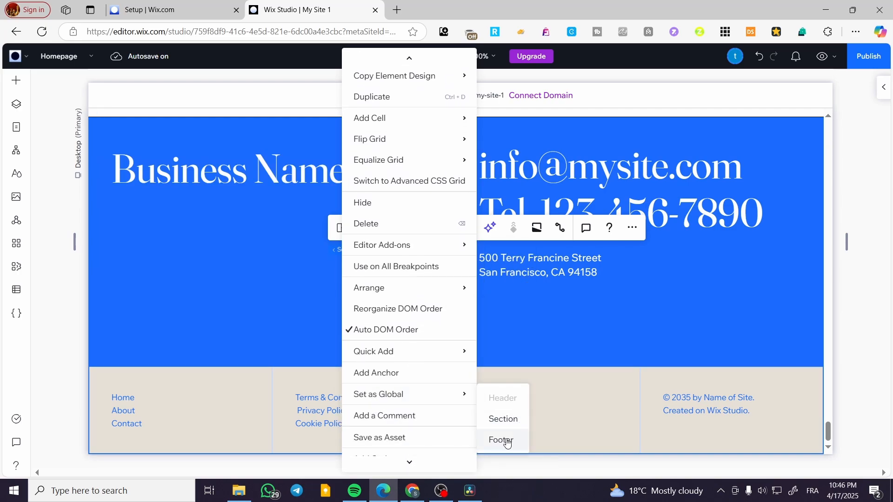
{"action": "left_click", "coordinate": [438, 473]}
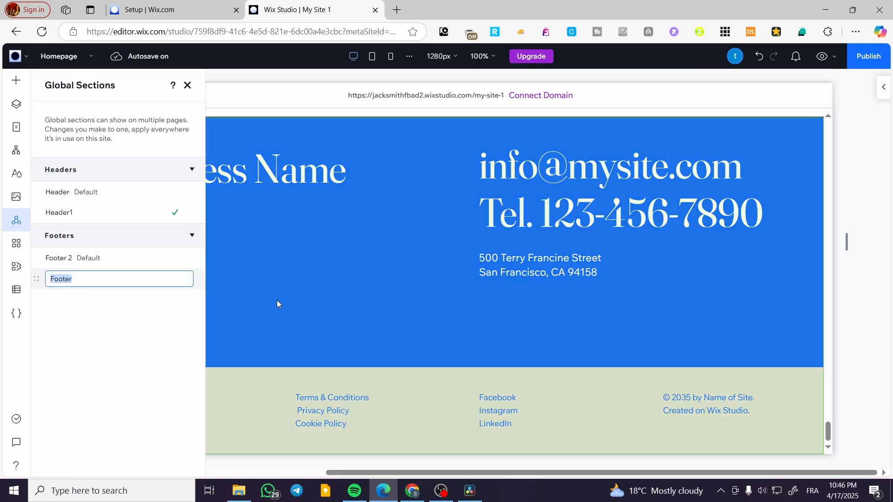
{"action": "left_click", "coordinate": [115, 276]}
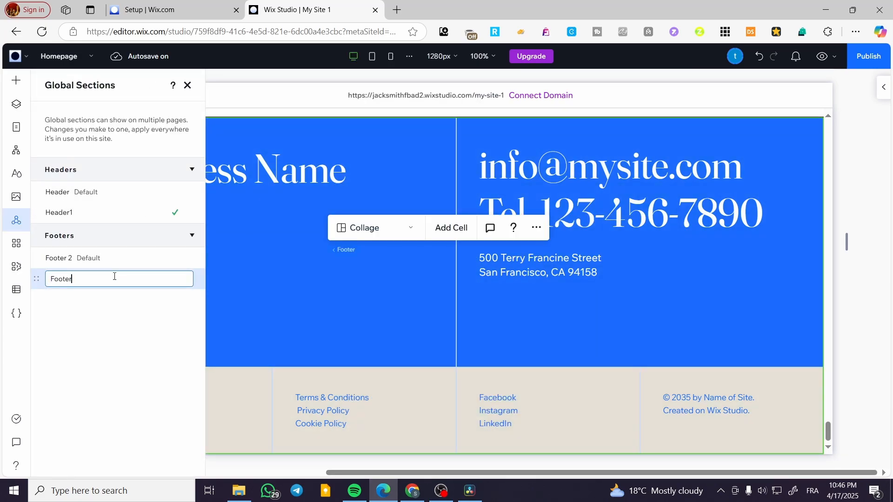
{"action": "type", "text": "1"}
{"action": "key", "text": "Return"}
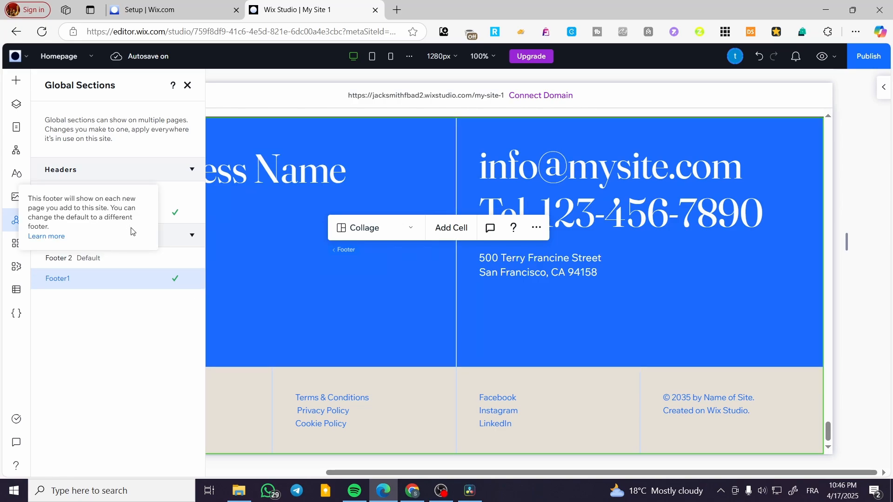
Step: Make Header1 the default header in the global sections
{"action": "left_click", "coordinate": [188, 217]}
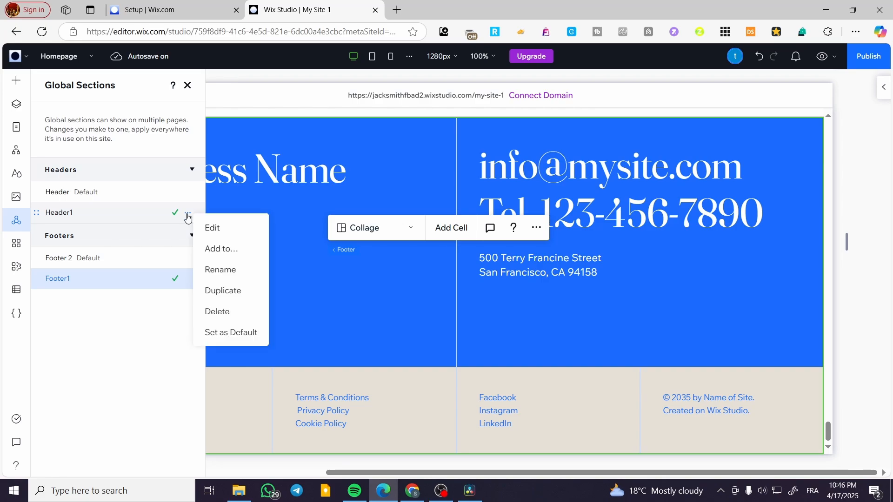
{"action": "left_click", "coordinate": [220, 333]}
{"action": "mouse_move", "coordinate": [102, 218]}
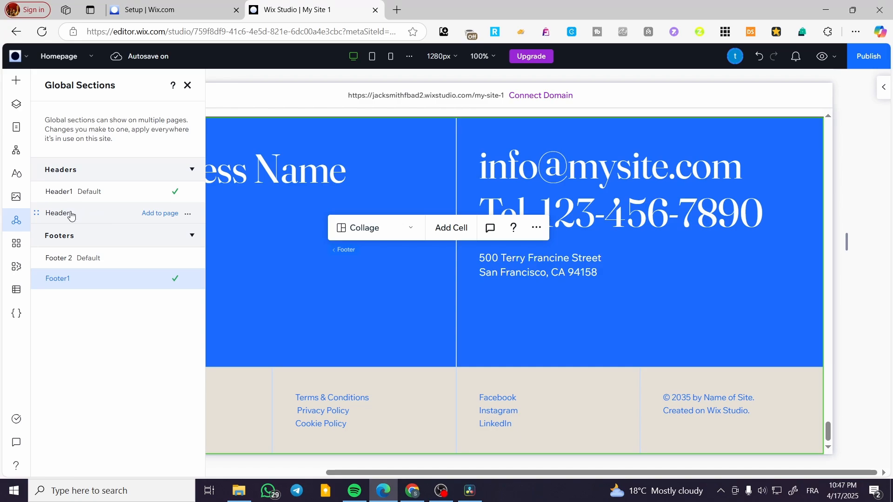
{"action": "left_click", "coordinate": [188, 214]}
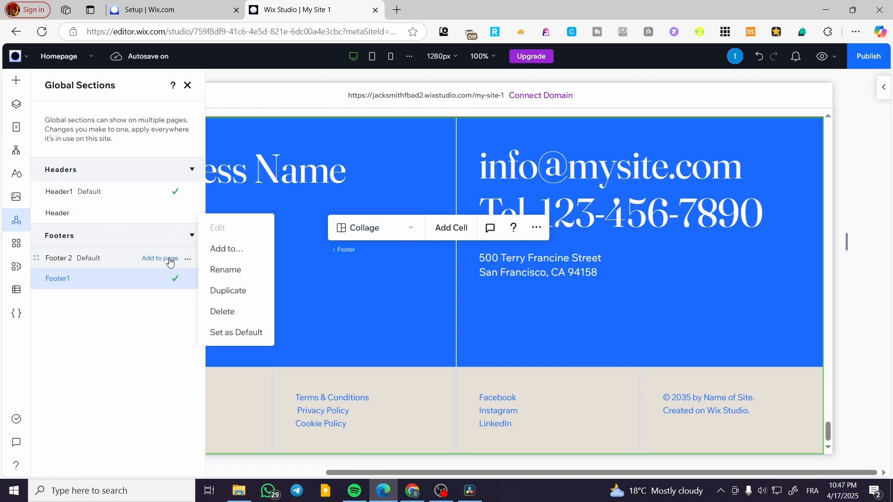
{"action": "left_click", "coordinate": [94, 315]}
{"action": "mouse_move", "coordinate": [187, 266]}
{"action": "mouse_move", "coordinate": [187, 287]}
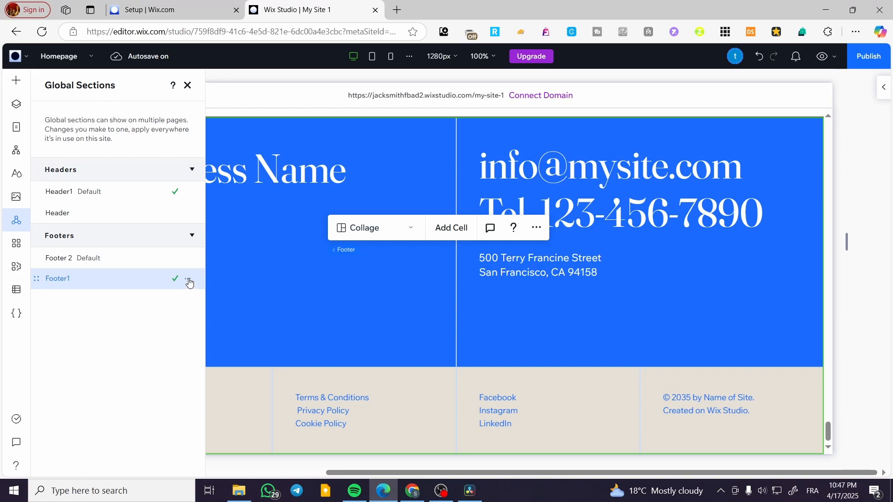
{"action": "mouse_move", "coordinate": [90, 261]}
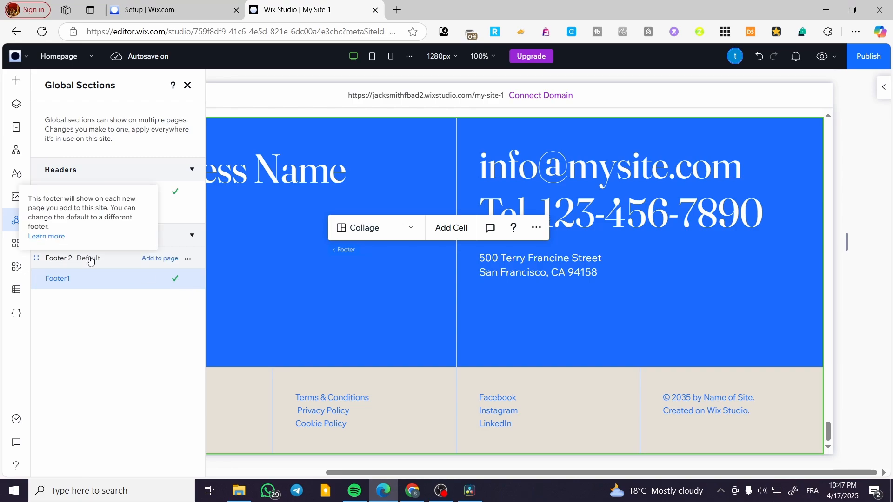
Step: Make Footer1 the default footer in the global sections
{"action": "left_click", "coordinate": [188, 261]}
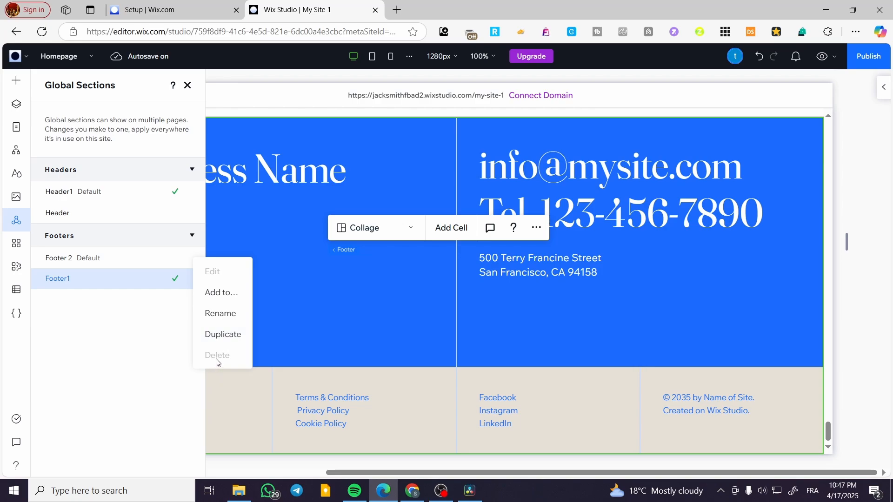
{"action": "left_click", "coordinate": [163, 327]}
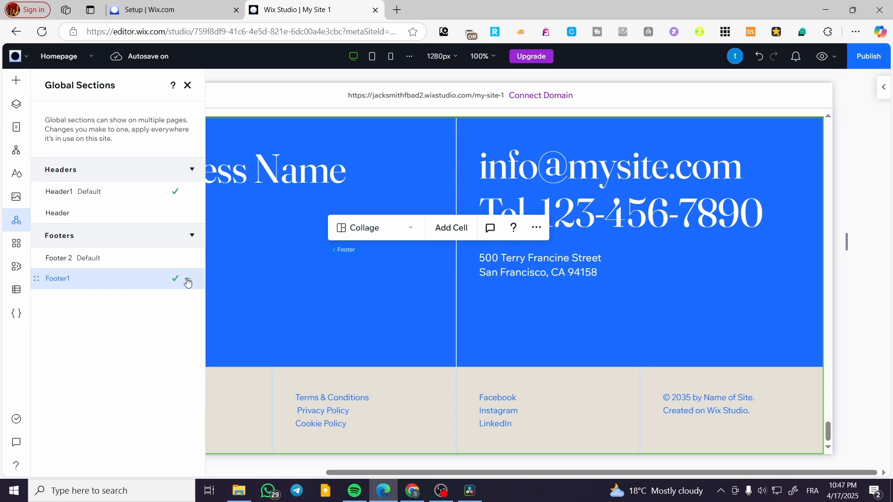
{"action": "left_click", "coordinate": [188, 281]}
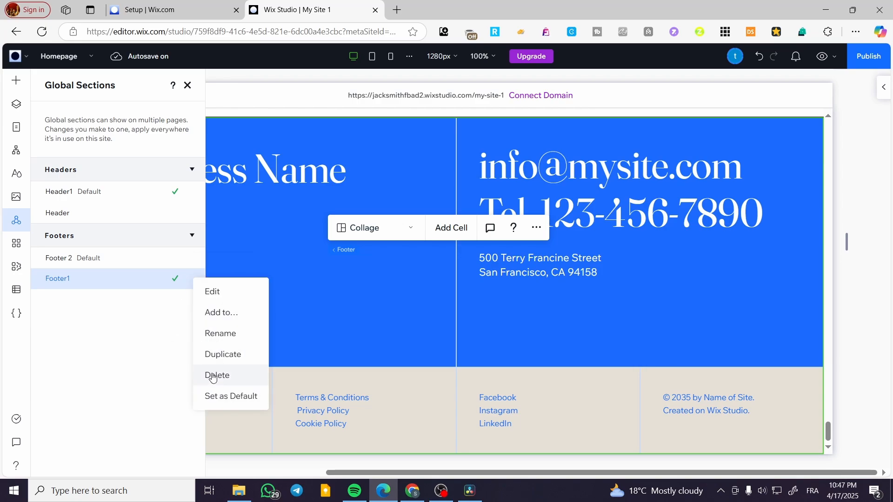
{"action": "left_click", "coordinate": [220, 398]}
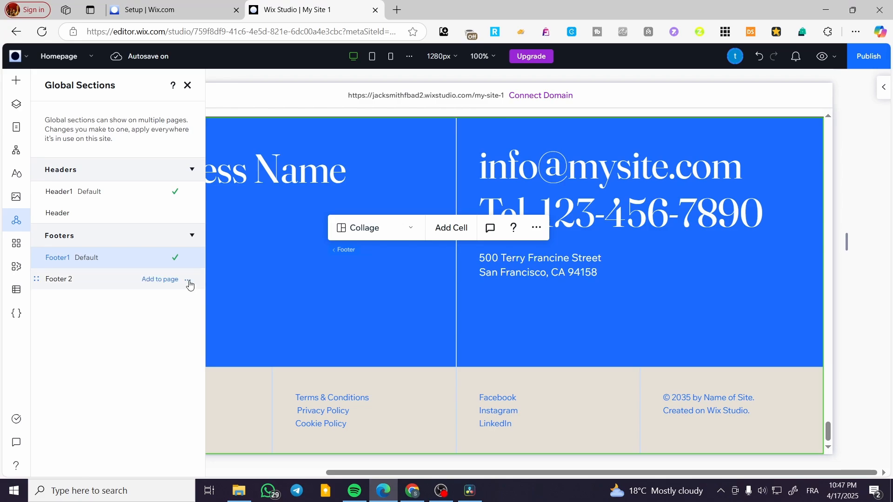
{"action": "left_click", "coordinate": [189, 282]}
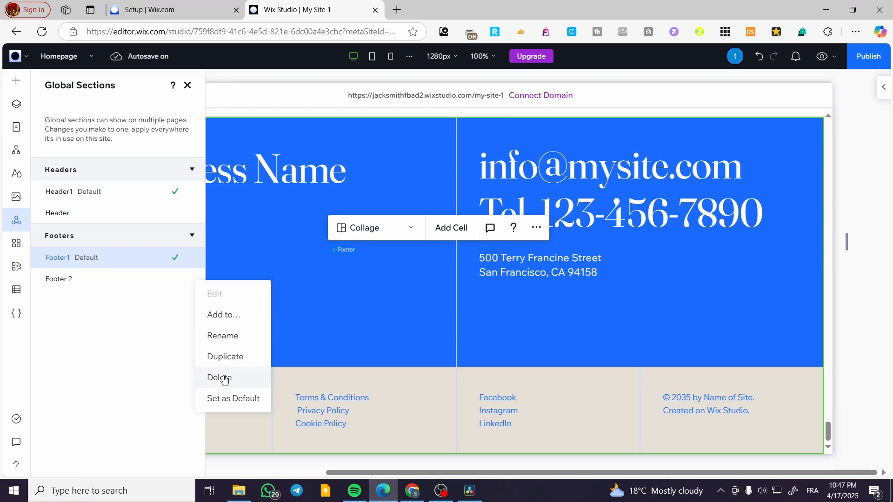
{"action": "left_click", "coordinate": [220, 378]}
{"action": "left_click", "coordinate": [582, 217]}
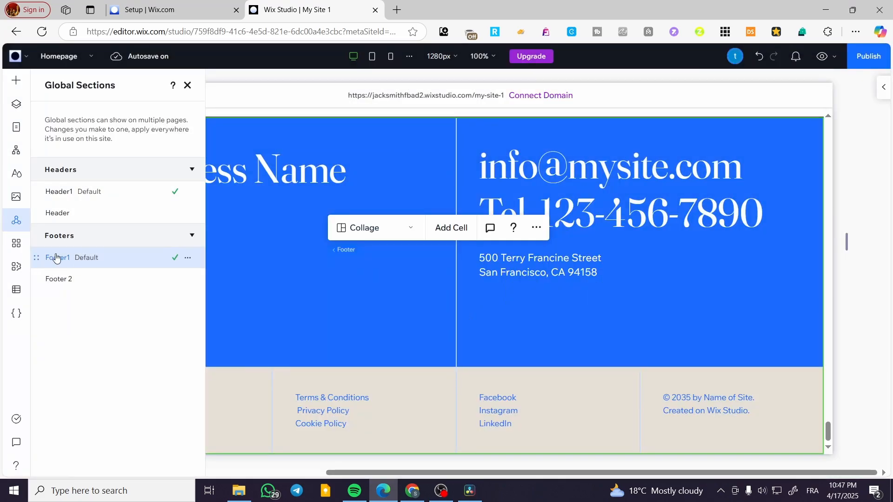
Step: Close the global sections and replace the Business Name text in the homepage header with the owner's full name
{"action": "left_click", "coordinate": [188, 86]}
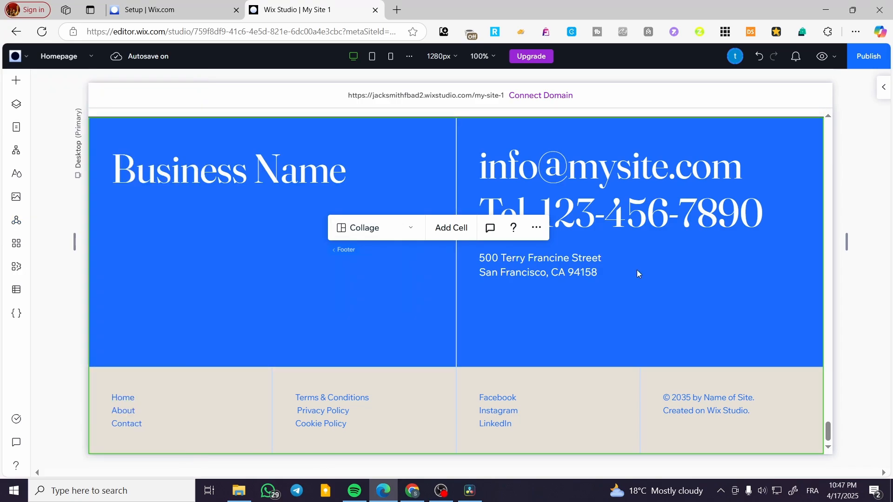
{"action": "scroll", "coordinate": [637, 270], "scroll_direction": "up", "scroll_amount": 5}
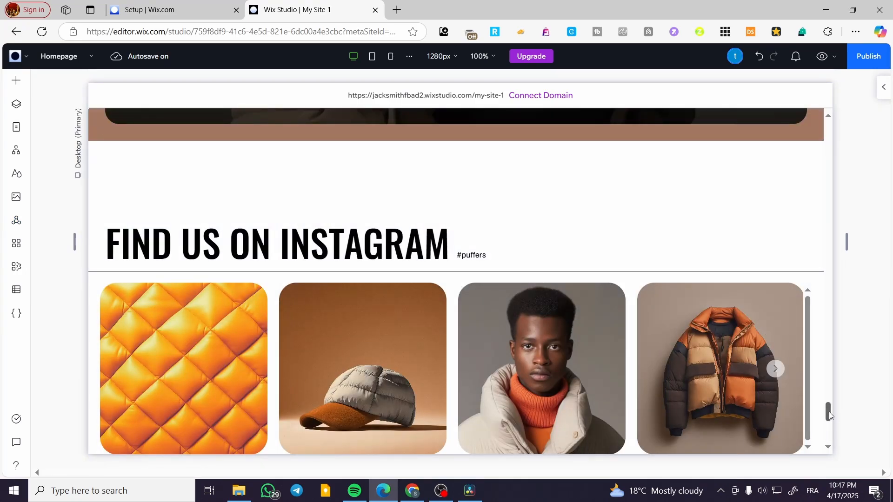
{"action": "left_click_drag", "start_coordinate": [828, 412], "coordinate": [815, 102]}
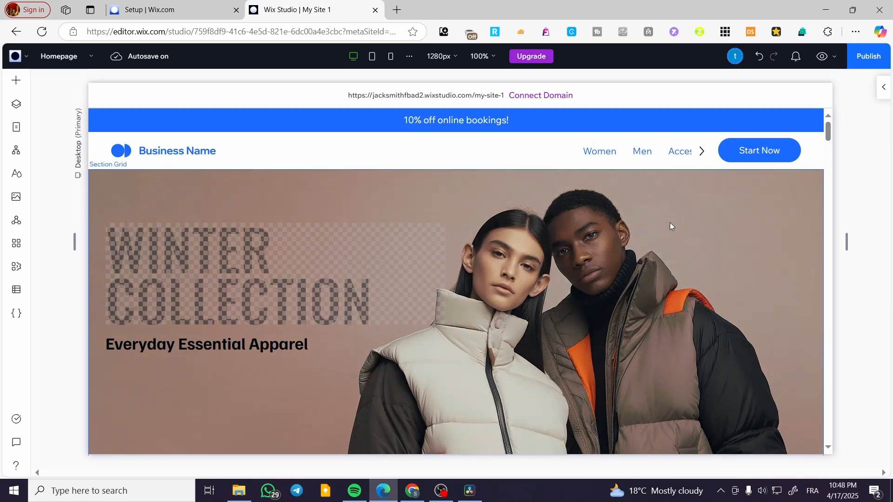
{"action": "left_click", "coordinate": [342, 148]}
{"action": "left_click", "coordinate": [329, 158]}
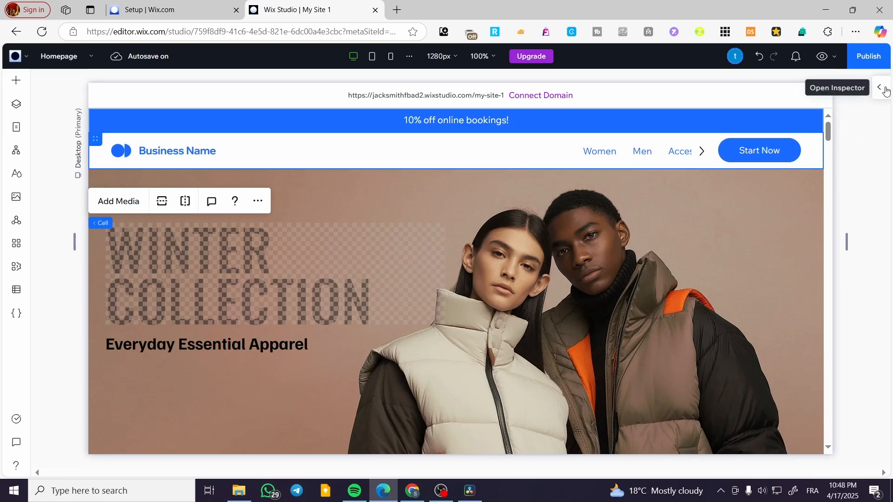
{"action": "left_click", "coordinate": [174, 153]}
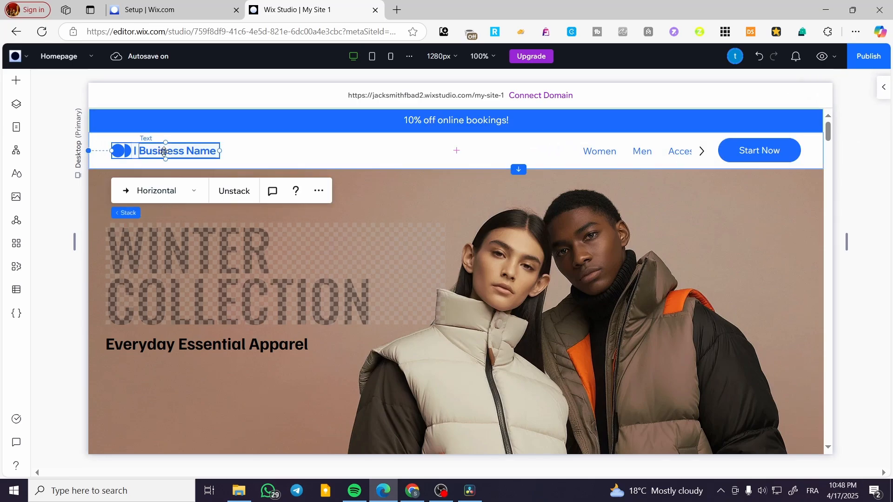
{"action": "left_click", "coordinate": [293, 155]}
{"action": "left_click", "coordinate": [121, 152]}
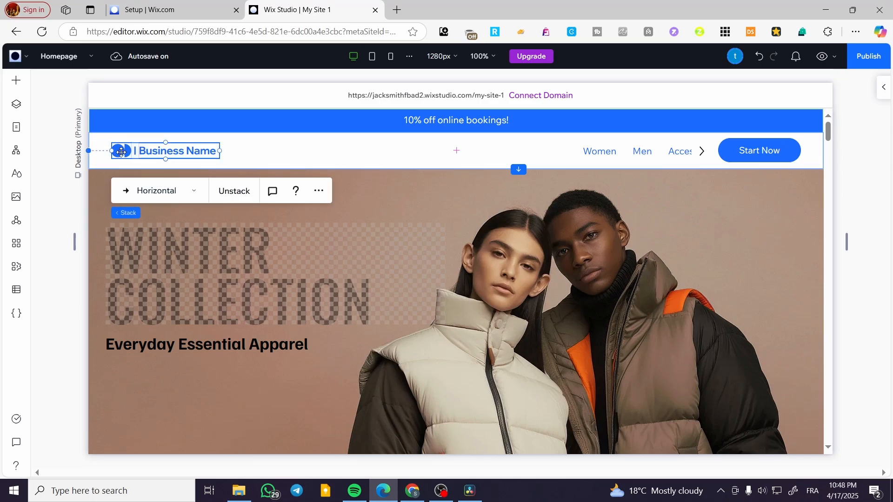
{"action": "left_click", "coordinate": [154, 152]}
{"action": "double_click", "coordinate": [201, 154]}
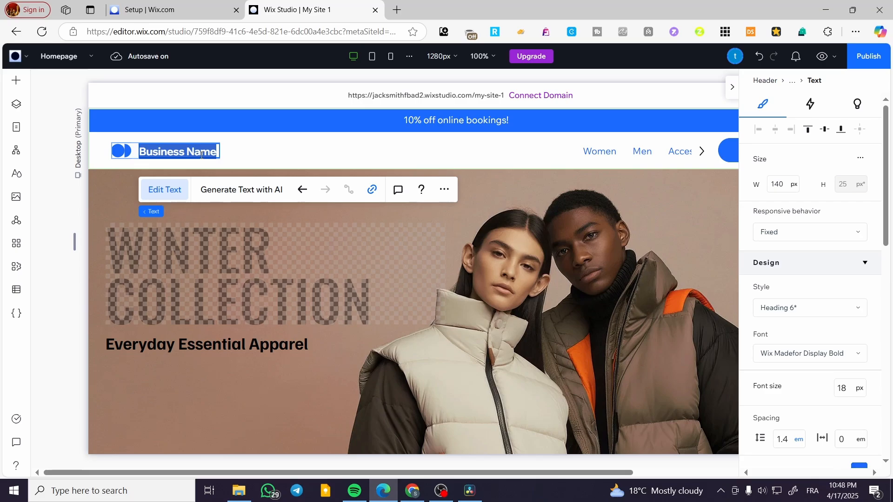
{"action": "type", "text": "Ja"}
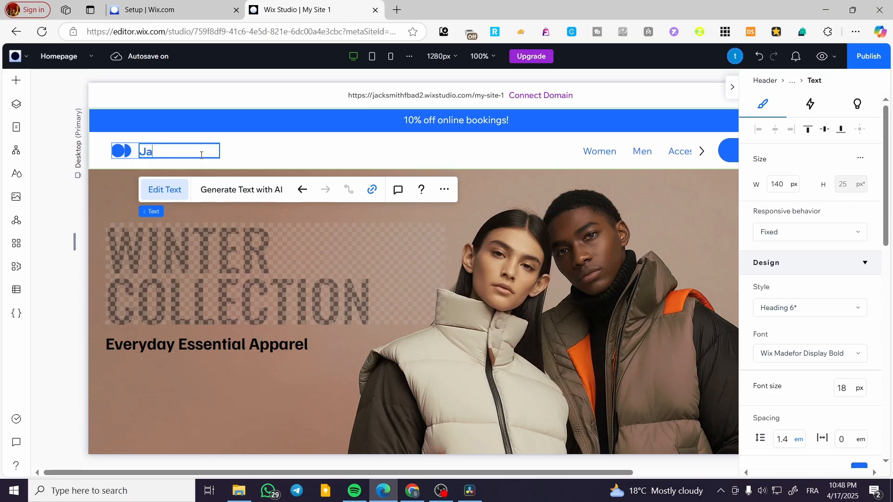
{"action": "type", "text": "ck Smith"}
{"action": "left_click", "coordinate": [299, 147]}
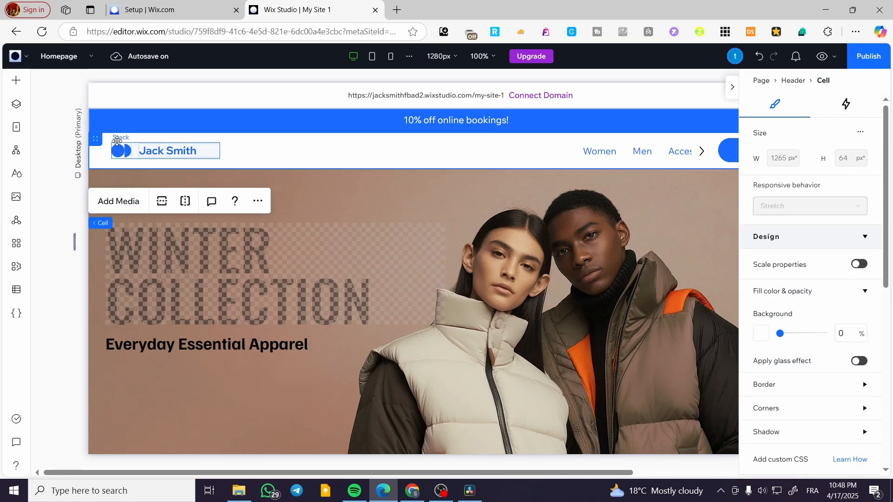
Step: Replace the header's logo vector art with the round WORLDWIDE globe from the Wix media
{"action": "left_click", "coordinate": [119, 153]}
{"action": "left_click", "coordinate": [119, 152]}
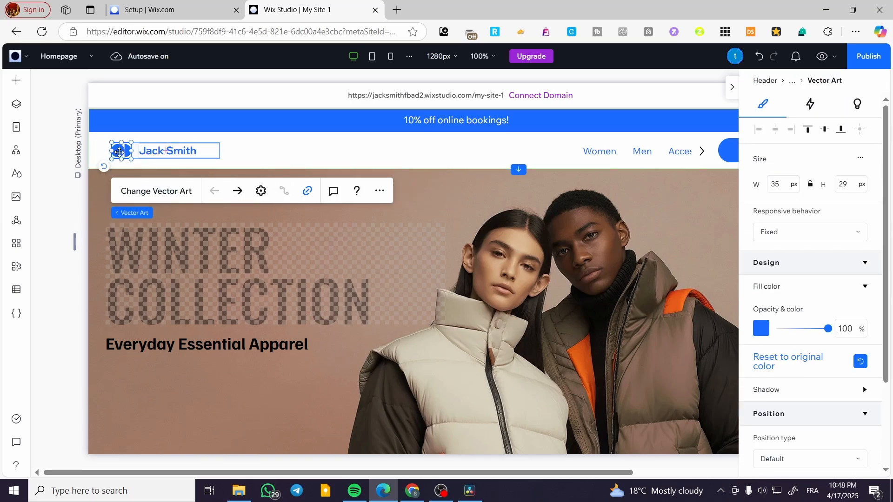
{"action": "double_click", "coordinate": [119, 153]}
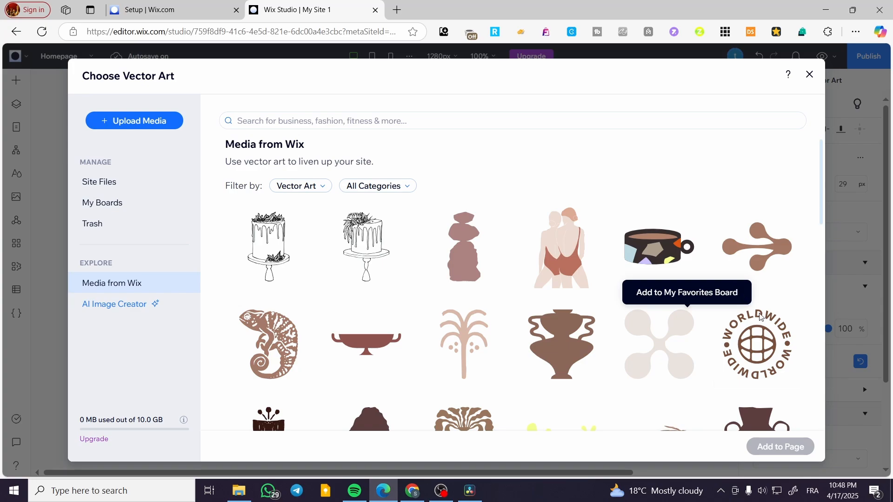
{"action": "left_click", "coordinate": [762, 350]}
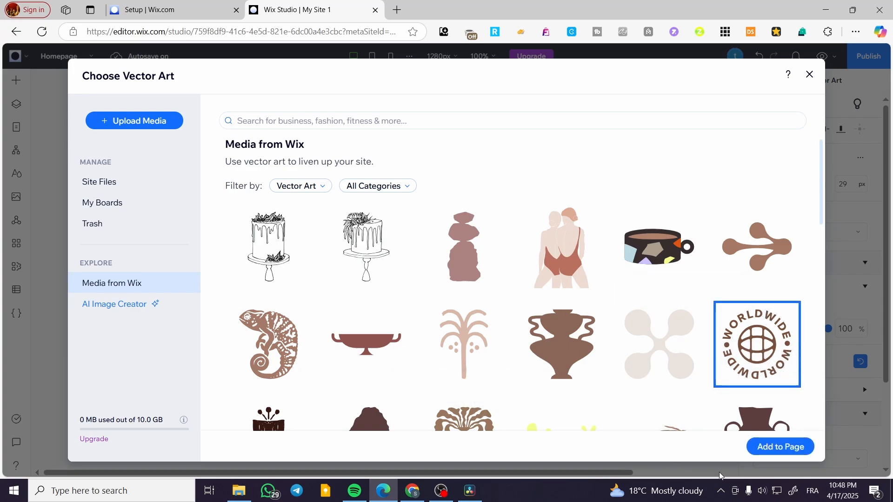
{"action": "left_click", "coordinate": [780, 446]}
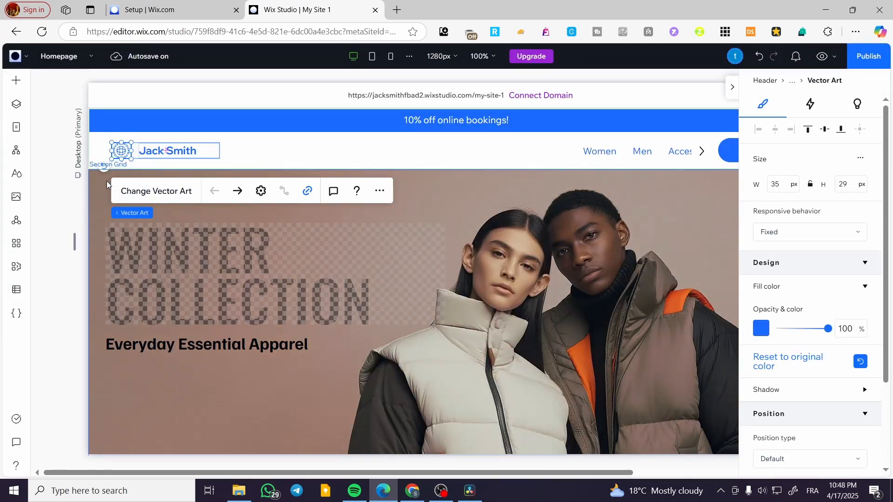
Step: Recolor the header's globe logo to #1A6AFF, sampled from the blue announcement bar above it
{"action": "left_click", "coordinate": [761, 329]}
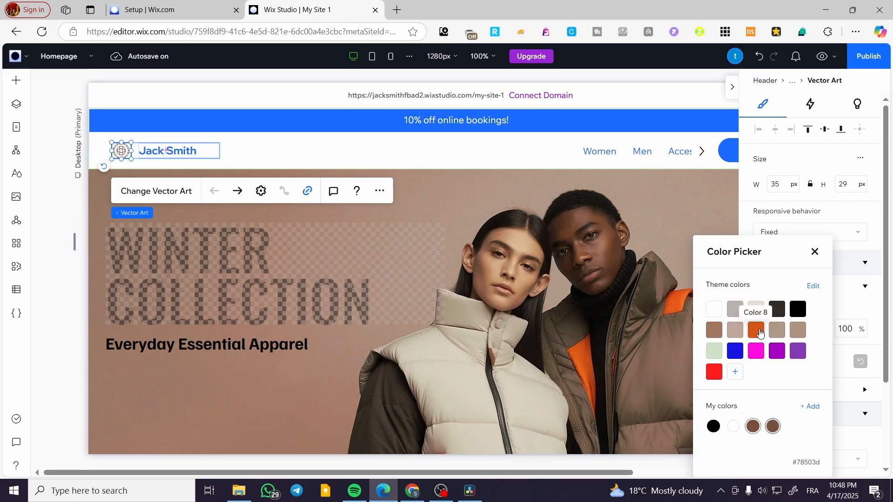
{"action": "left_click", "coordinate": [735, 352]}
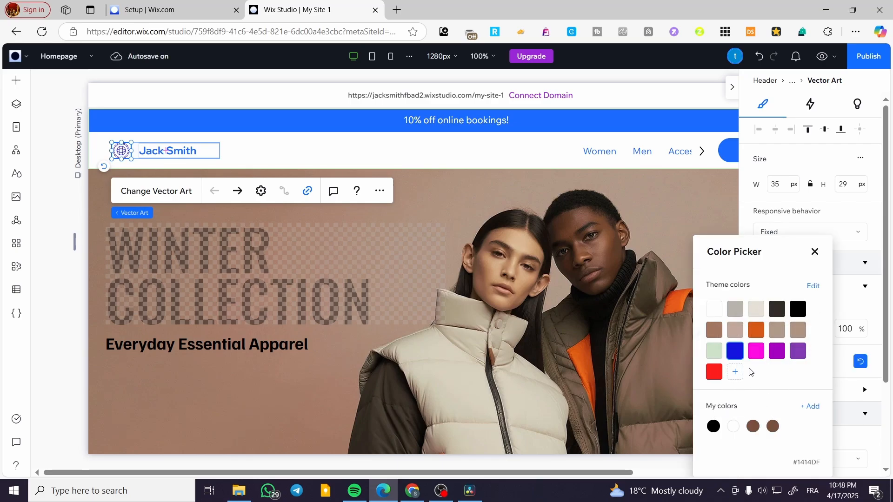
{"action": "left_click", "coordinate": [736, 372]}
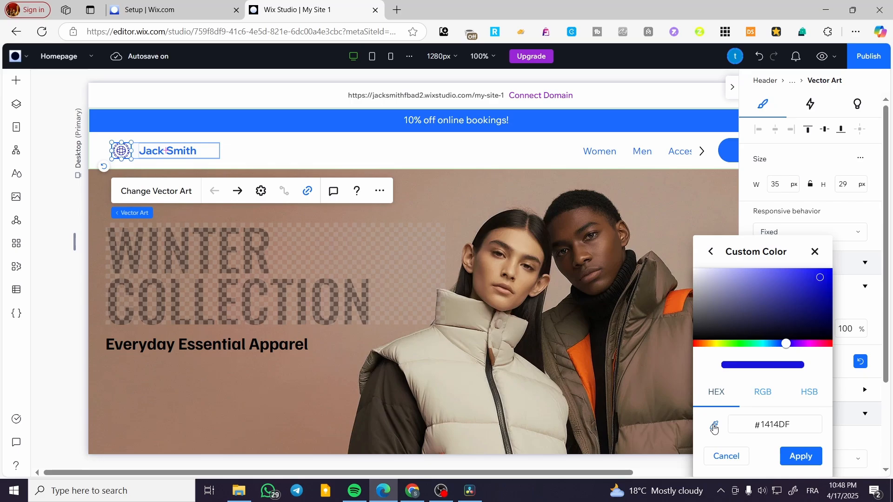
{"action": "left_click", "coordinate": [714, 427]}
{"action": "left_click", "coordinate": [662, 121]}
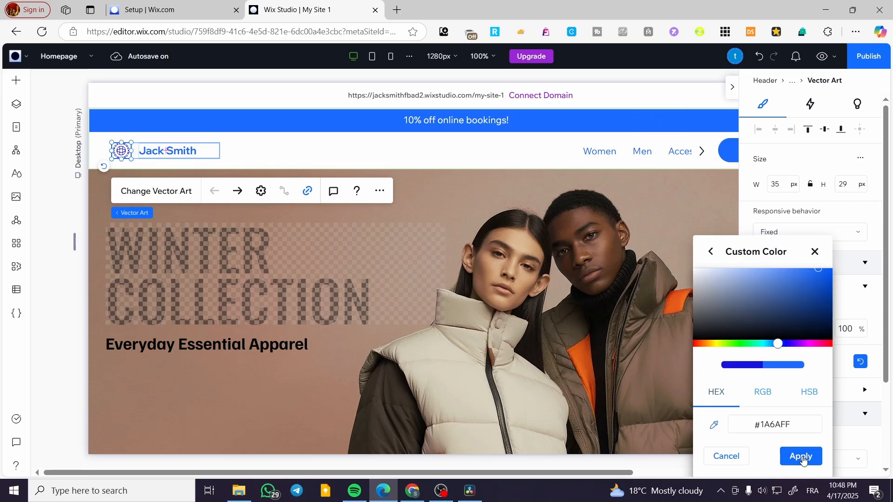
{"action": "left_click", "coordinate": [799, 456]}
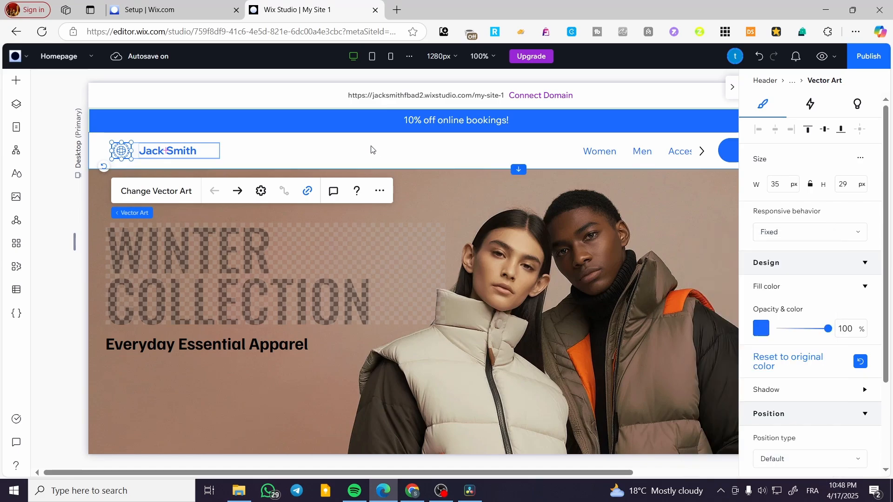
{"action": "left_click", "coordinate": [56, 228]}
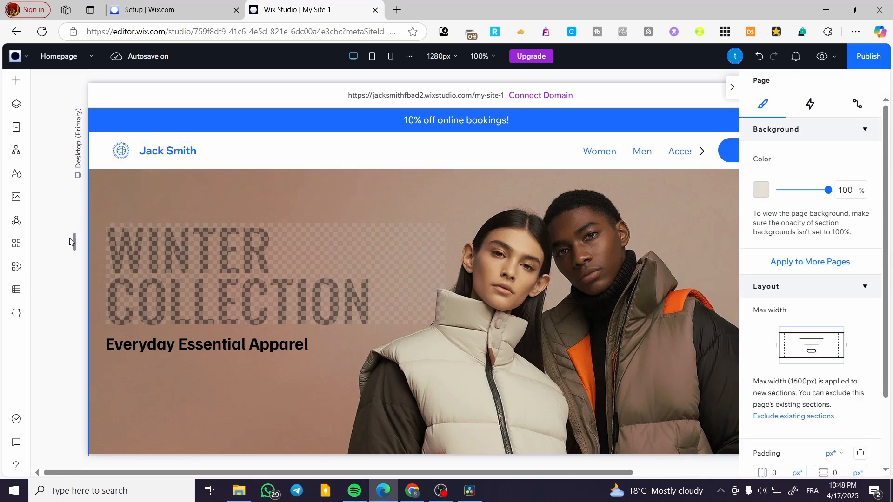
Step: Narrow the gap between the globe logo and the name text in the header stack
{"action": "left_click", "coordinate": [136, 154]}
{"action": "left_click", "coordinate": [143, 153]}
{"action": "left_click", "coordinate": [135, 151]}
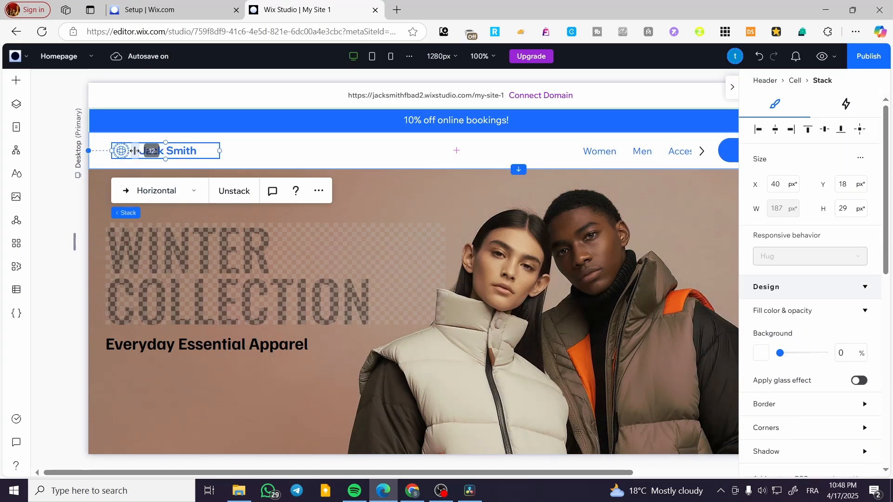
{"action": "mouse_move", "coordinate": [136, 151]}
{"action": "left_mouse_down"}
{"action": "mouse_move", "coordinate": [166, 152]}
{"action": "mouse_move", "coordinate": [120, 154]}
{"action": "mouse_move", "coordinate": [156, 153]}
{"action": "mouse_move", "coordinate": [134, 156]}
{"action": "left_mouse_up"}
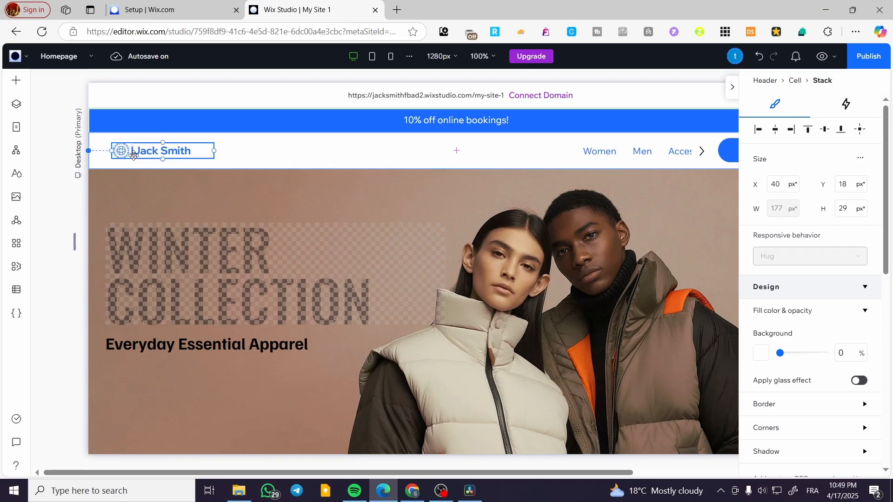
{"action": "left_click", "coordinate": [63, 211]}
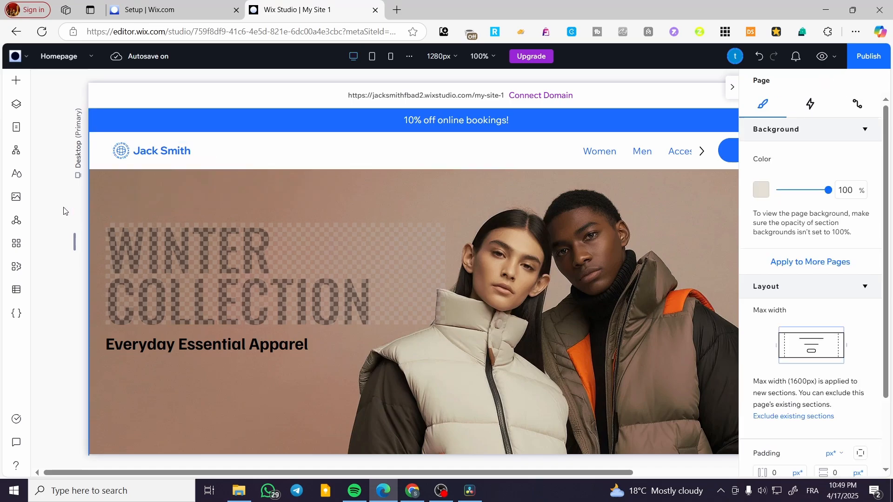
Step: Shift the header's menu and button stack toward the logo and set the gap between the menu and Start Now to 2 px
{"action": "left_click", "coordinate": [637, 155]}
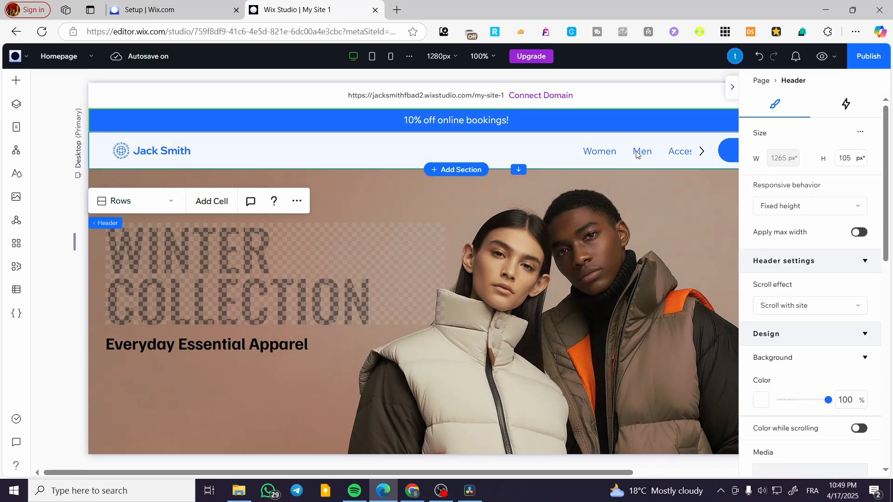
{"action": "left_click", "coordinate": [639, 155]}
{"action": "left_click", "coordinate": [640, 152]}
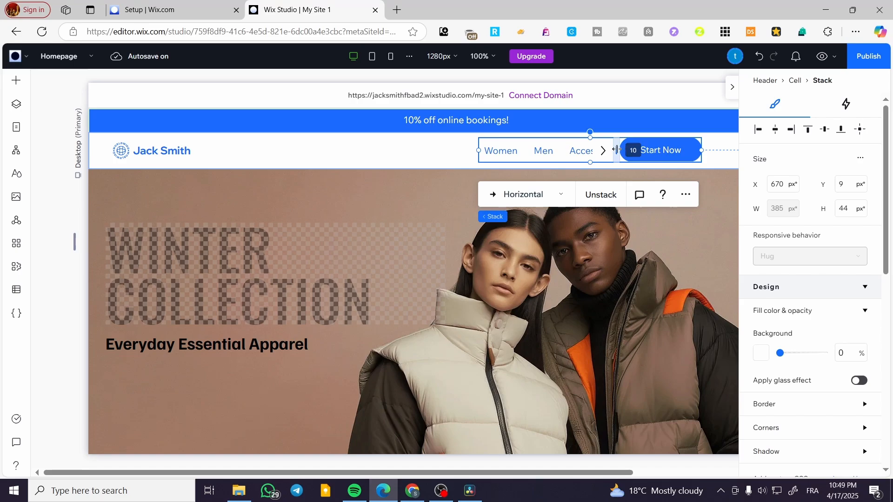
{"action": "left_click_drag", "start_coordinate": [617, 149], "coordinate": [428, 156]}
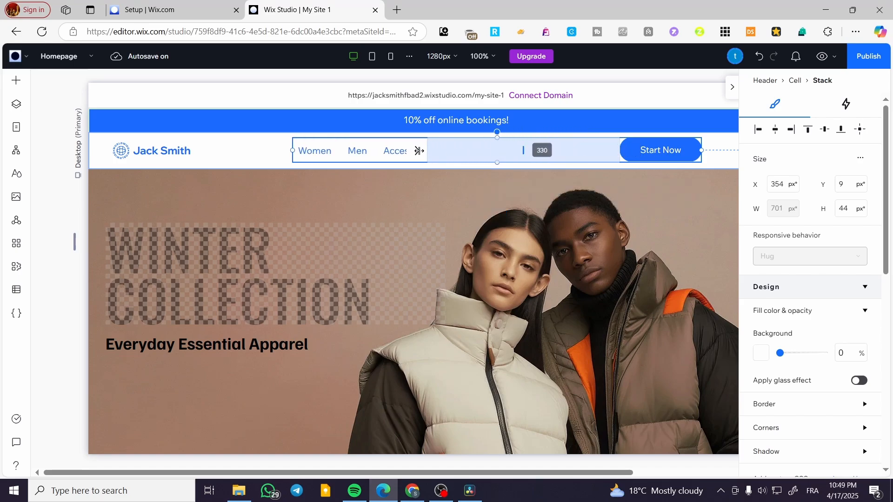
{"action": "left_click_drag", "start_coordinate": [523, 149], "coordinate": [620, 157]}
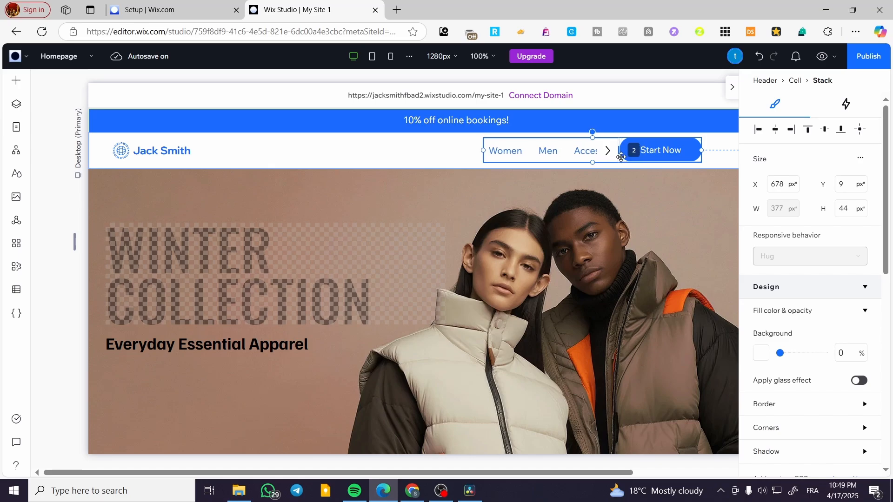
Step: Move the menu and Start Now stack toward the header's right edge, to about X 880 px and Y 12 px
{"action": "left_click", "coordinate": [731, 90]}
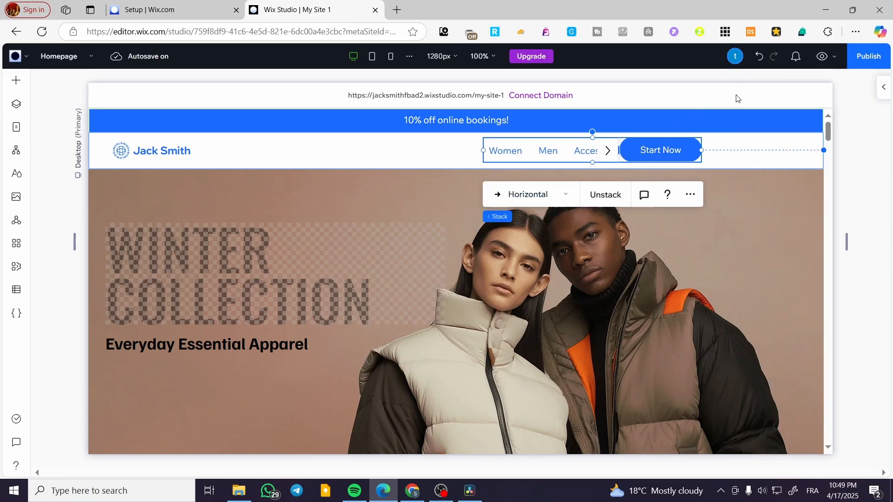
{"action": "left_click_drag", "start_coordinate": [536, 158], "coordinate": [652, 153]}
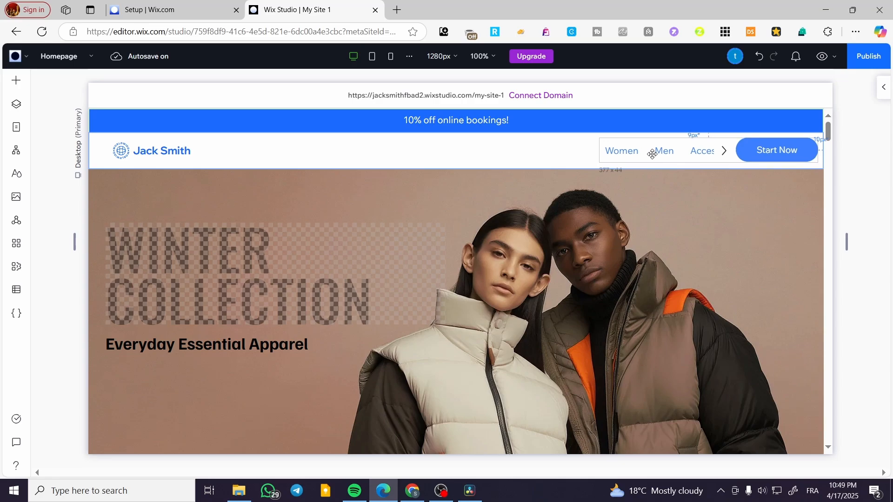
{"action": "left_click", "coordinate": [887, 91]}
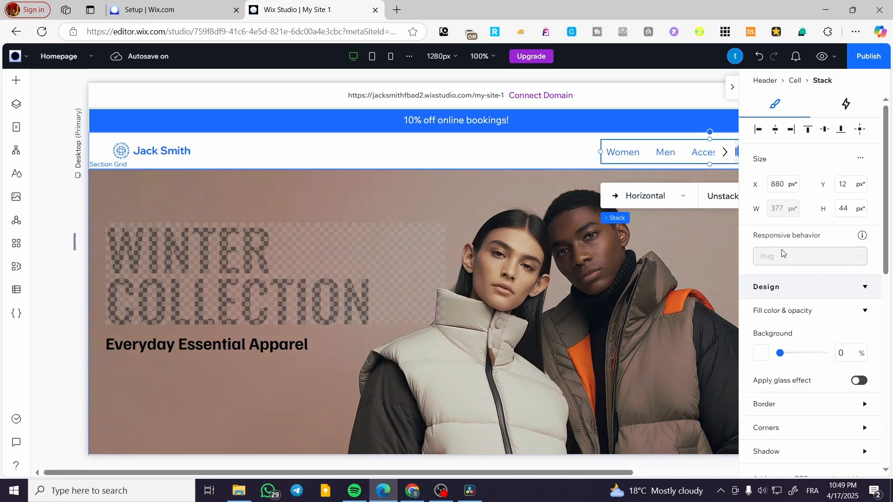
Step: Review the design, layout and animation settings of the header's menu and button stack, and the design settings of its cell
{"action": "scroll", "coordinate": [843, 302], "scroll_direction": "down", "scroll_amount": 3}
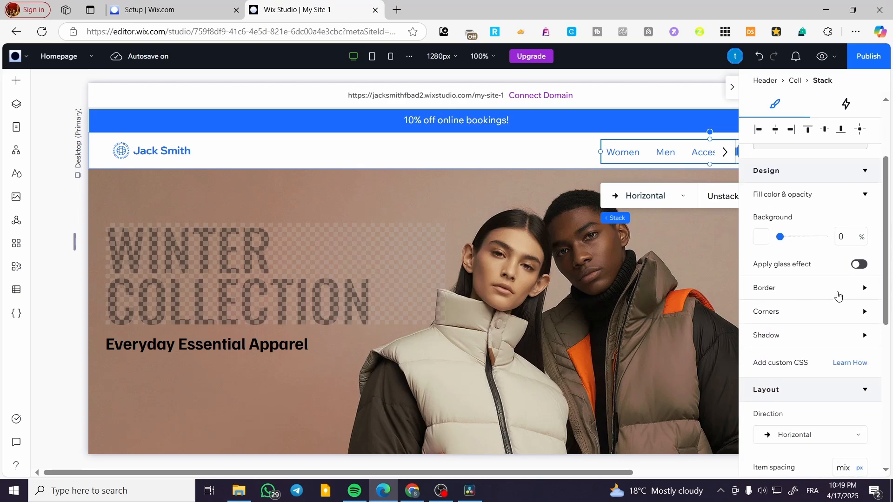
{"action": "scroll", "coordinate": [826, 305], "scroll_direction": "down", "scroll_amount": 3}
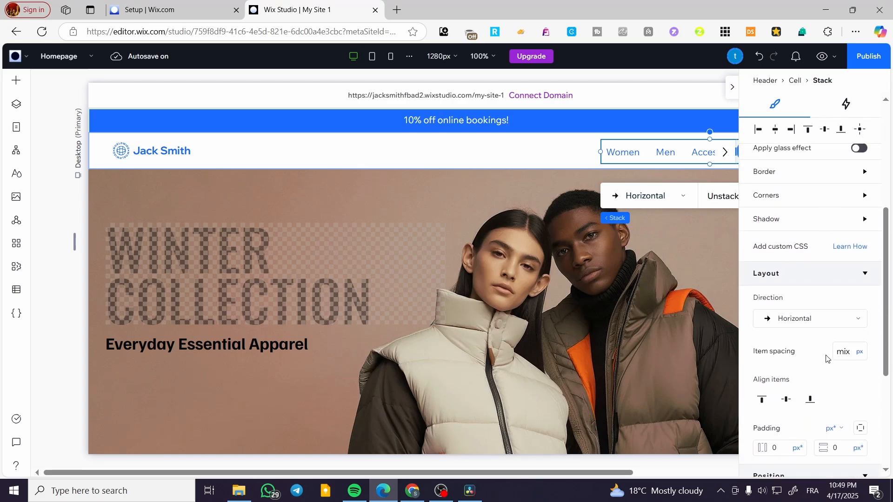
{"action": "scroll", "coordinate": [799, 293], "scroll_direction": "down", "scroll_amount": 5}
{"action": "scroll", "coordinate": [803, 329], "scroll_direction": "up", "scroll_amount": 10}
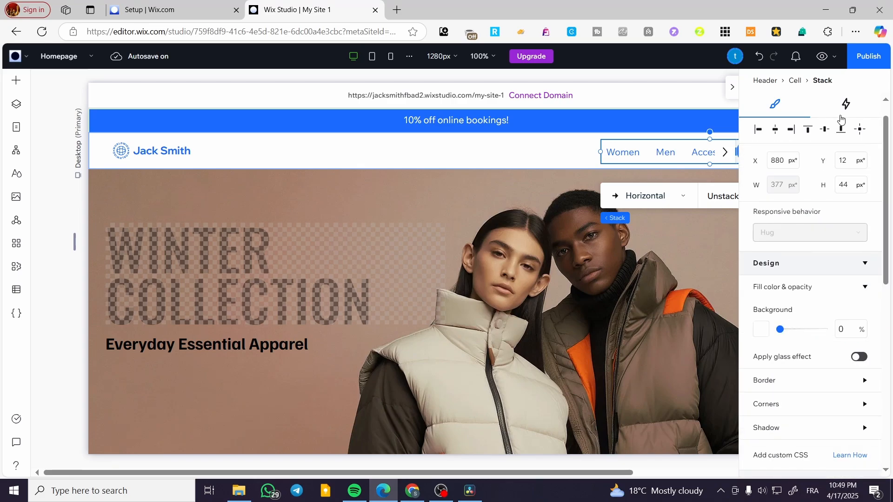
{"action": "left_click", "coordinate": [847, 104]}
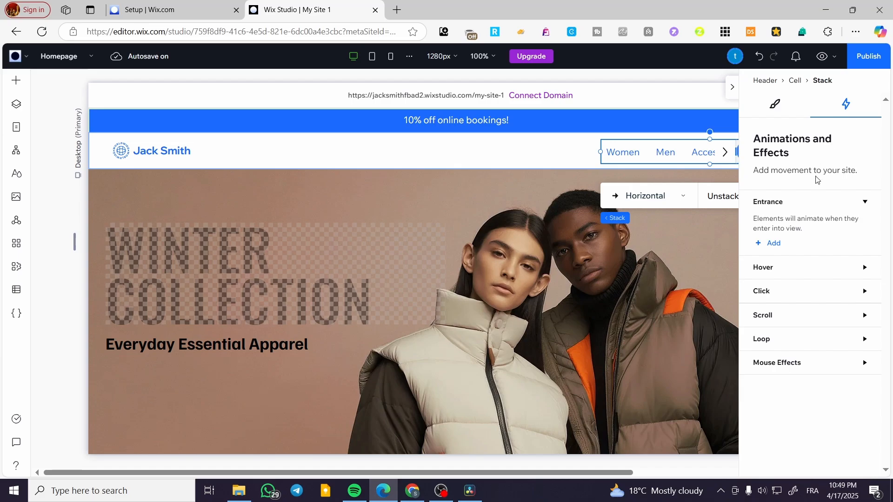
{"action": "left_click", "coordinate": [429, 162]}
{"action": "left_click", "coordinate": [775, 106]}
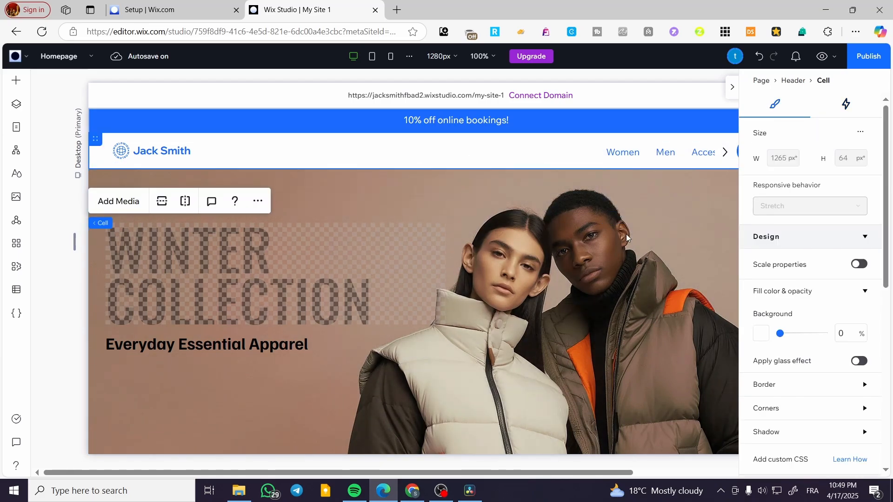
Step: Hide the element settings and inspect the business name and contact cells of the footer at the end of the homepage
{"action": "scroll", "coordinate": [390, 325], "scroll_direction": "down", "scroll_amount": 10}
{"action": "left_click", "coordinate": [731, 91]}
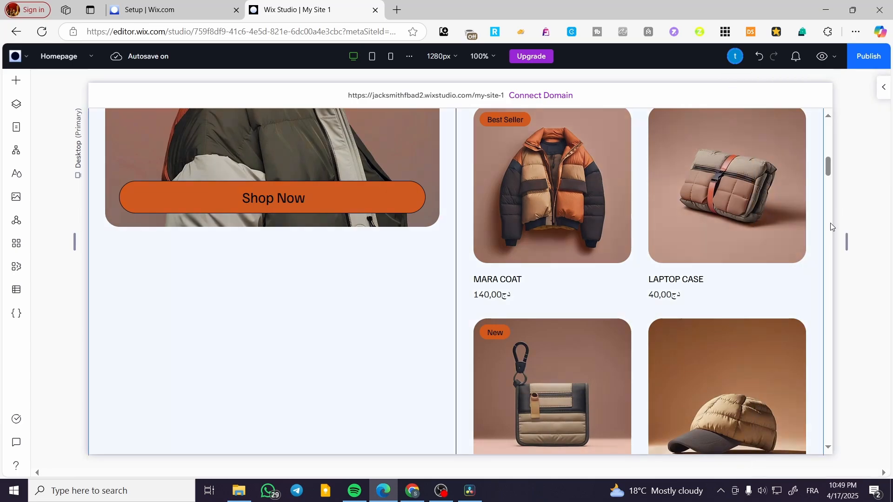
{"action": "left_click_drag", "start_coordinate": [827, 168], "coordinate": [849, 449]}
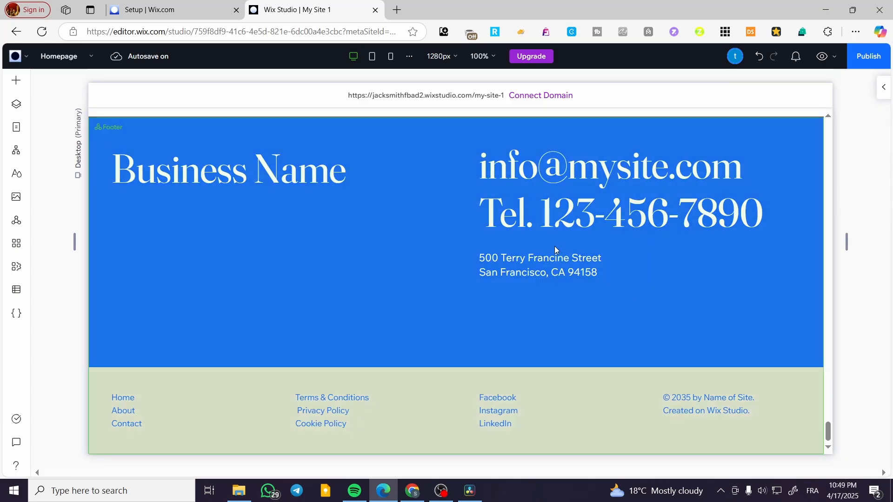
{"action": "left_click", "coordinate": [575, 165]}
{"action": "left_click", "coordinate": [555, 170]}
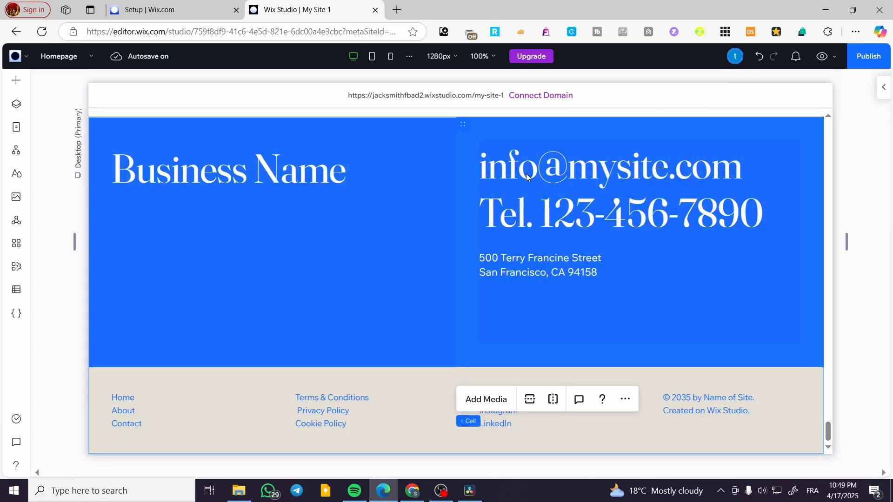
{"action": "left_click", "coordinate": [254, 172]}
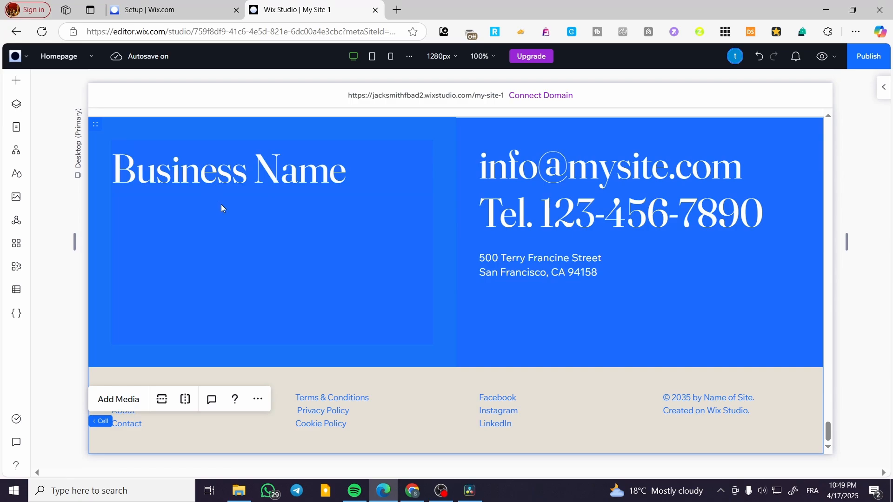
Step: Inspect the footer's policy links cell, the Home, About and Contact text, and the stack holding the contact details
{"action": "left_click", "coordinate": [379, 434]}
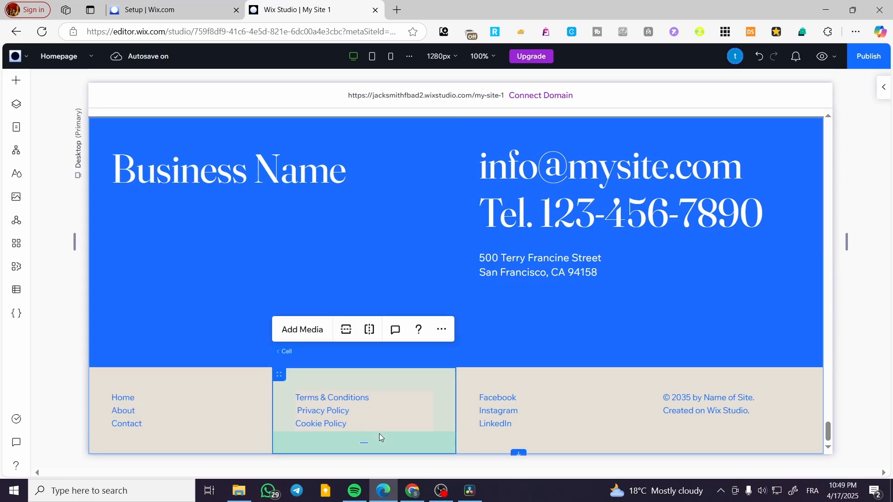
{"action": "left_click", "coordinate": [125, 401]}
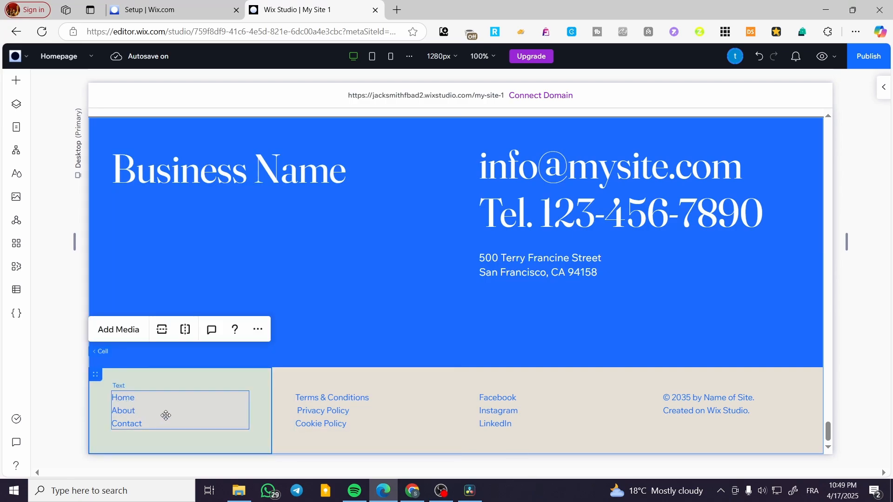
{"action": "left_click", "coordinate": [162, 415]}
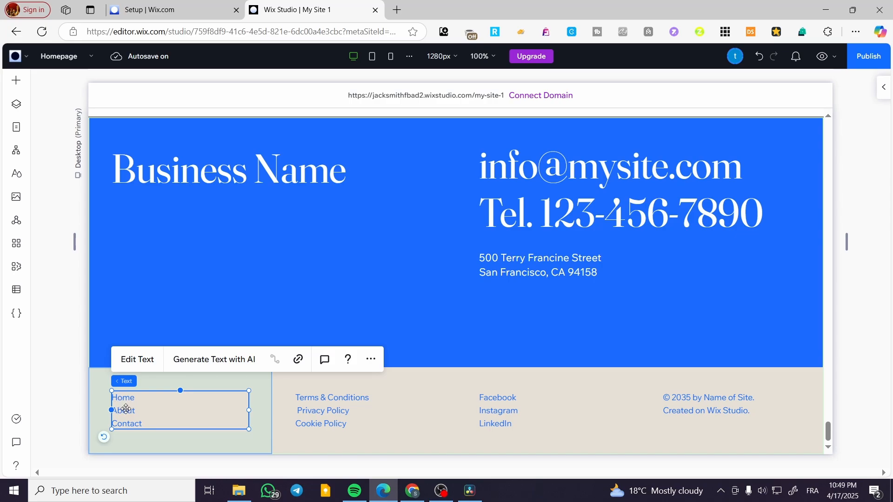
{"action": "left_click", "coordinate": [274, 424]}
{"action": "left_click", "coordinate": [535, 262]}
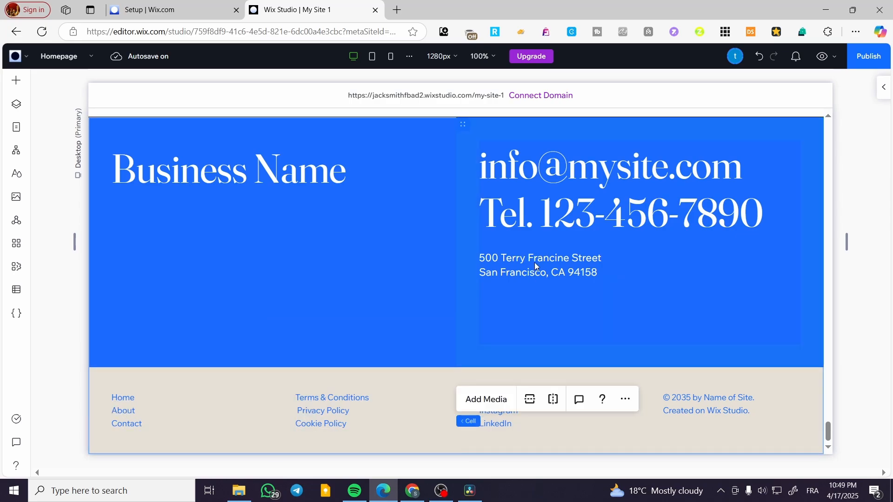
{"action": "left_click", "coordinate": [542, 268]}
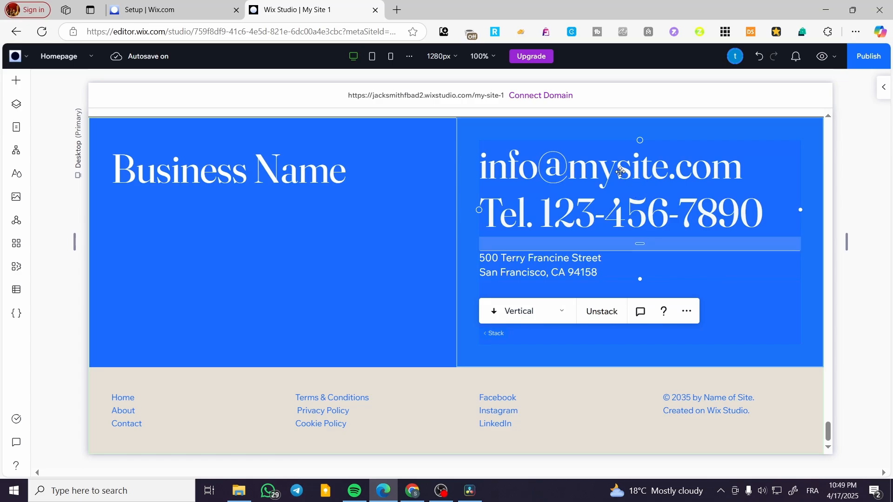
{"action": "left_click", "coordinate": [159, 243]}
Step: Look over the page back up to the header and switch to the site's Setup page in the Wix dashboard
{"action": "scroll", "coordinate": [825, 412], "scroll_direction": "up", "scroll_amount": 10}
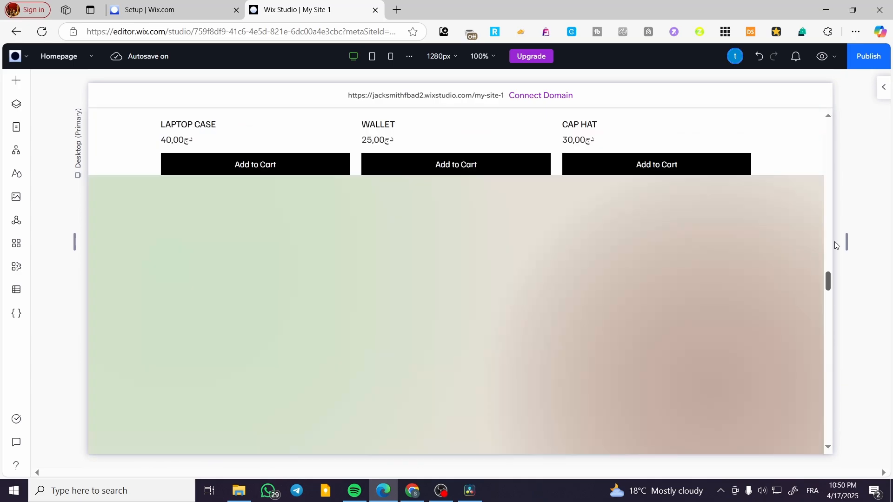
{"action": "scroll", "coordinate": [836, 245], "scroll_direction": "up", "scroll_amount": 10}
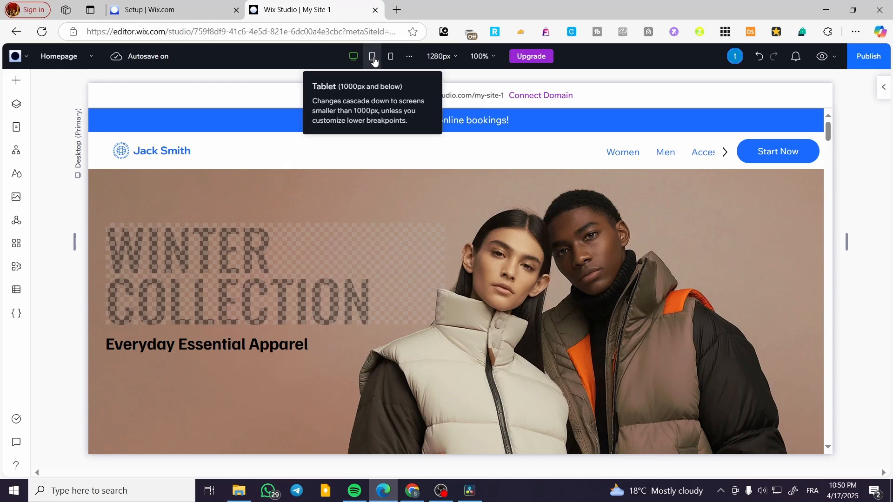
{"action": "left_click", "coordinate": [153, 10]}
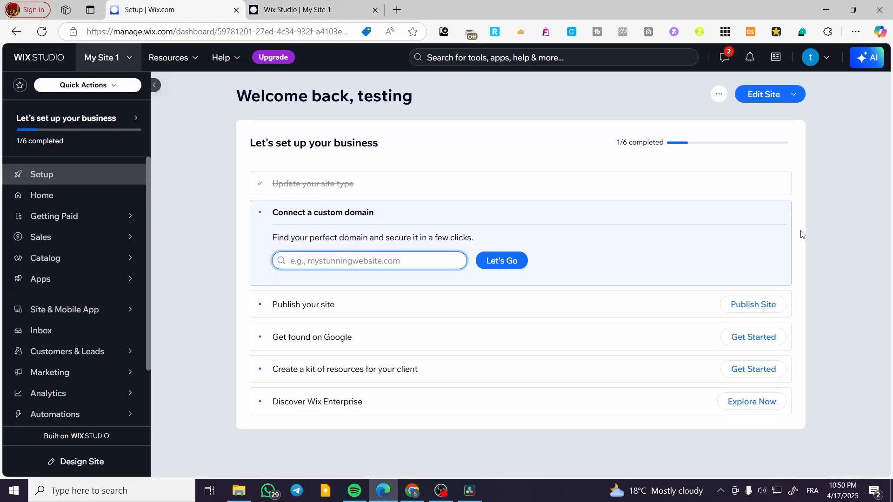